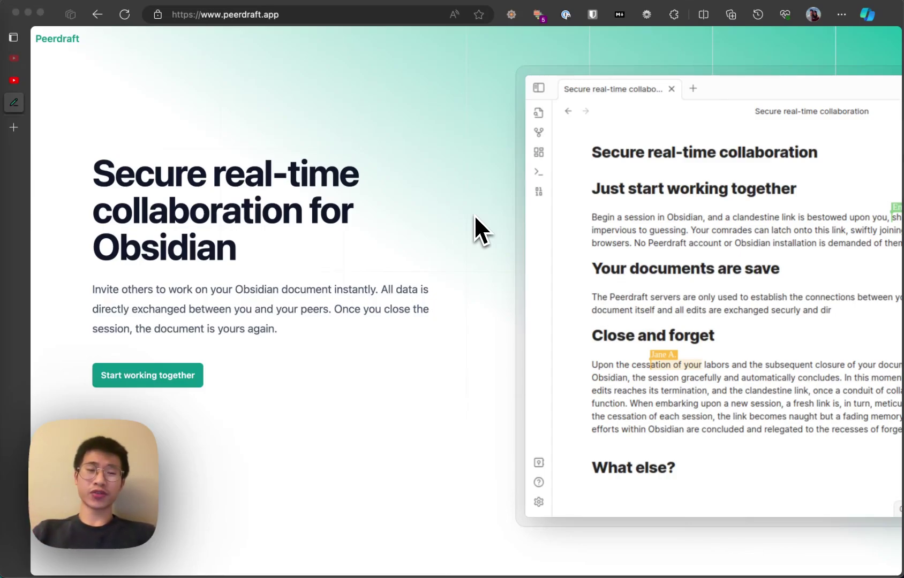
- Scroll Peerdraft's website to the Pricing section comparing the free Hobby and $30/year Pro plans
scroll(474, 216, down, 2)
scroll(474, 216, up, 2)
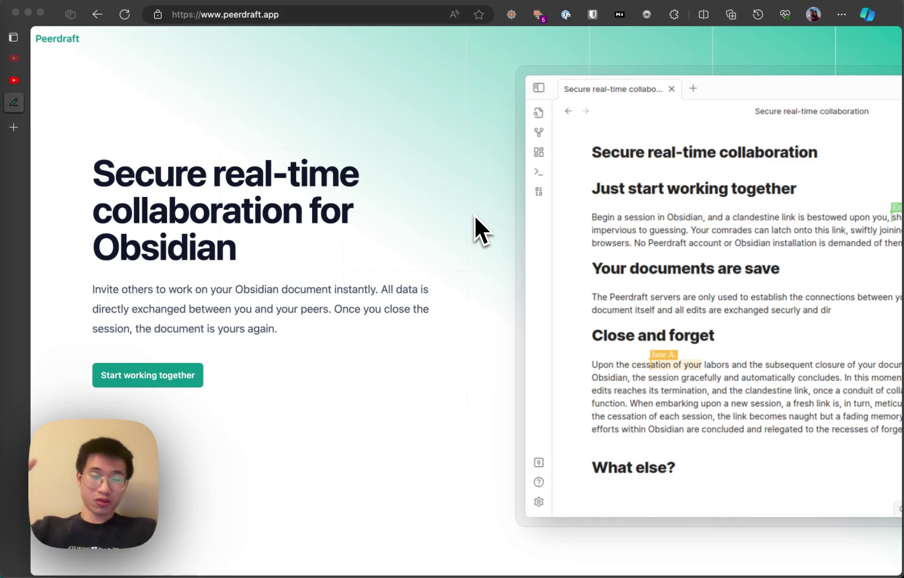
scroll(474, 215, down, 15)
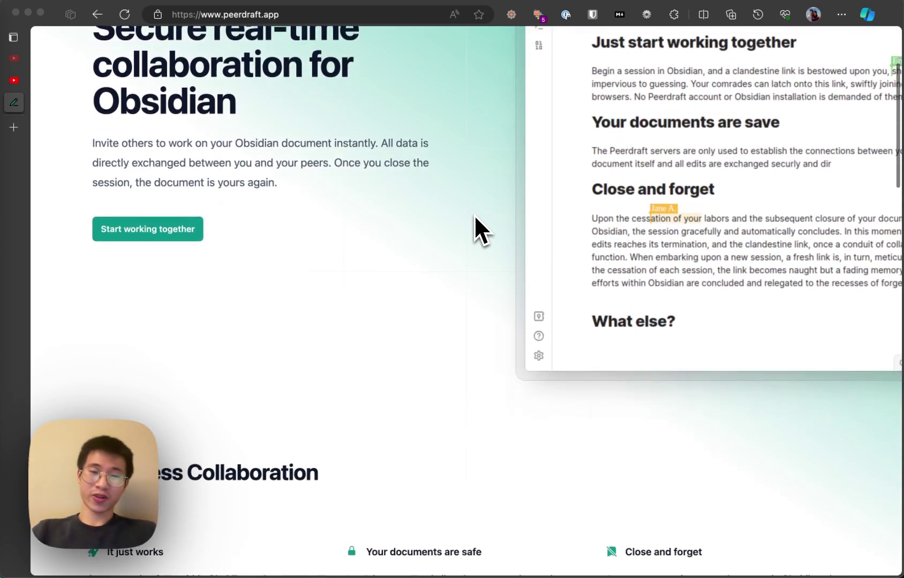
scroll(474, 215, down, 5)
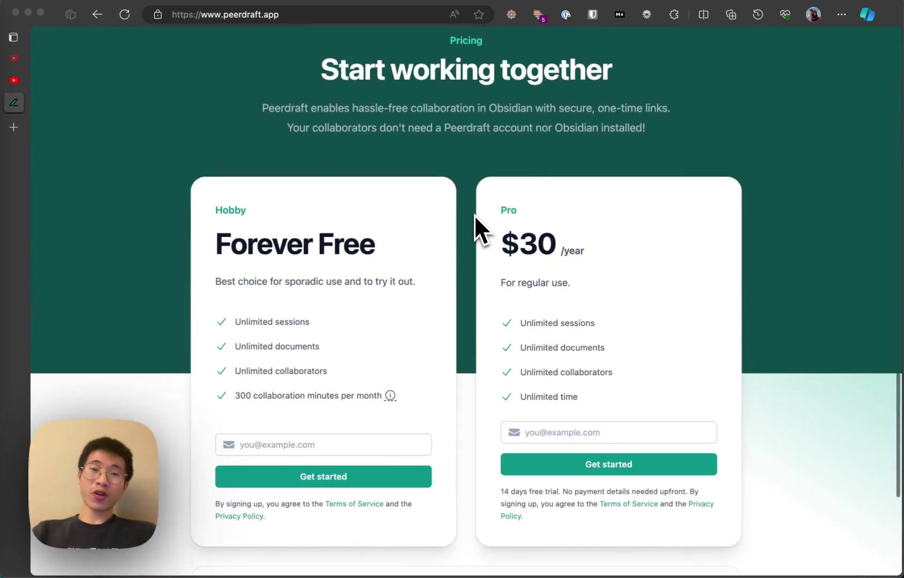
scroll(475, 225, down, 1)
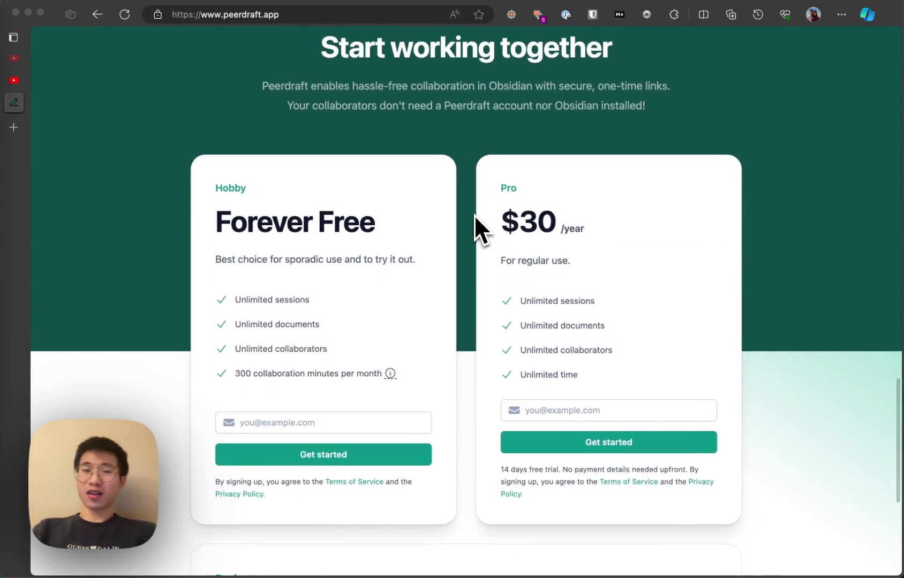
scroll(475, 225, up, 2)
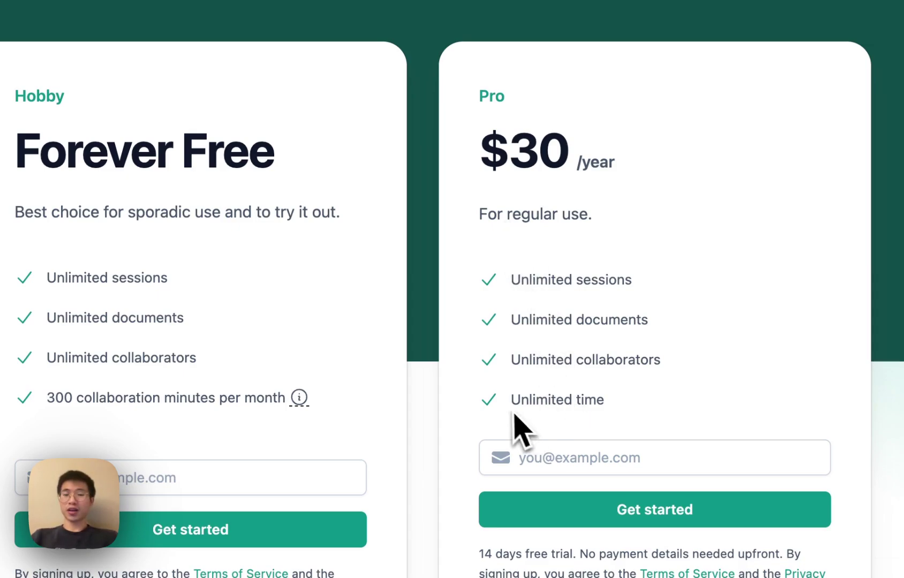
- Highlight the Pro plan's 'Unlimited time' line
drag(510, 410, 647, 414)
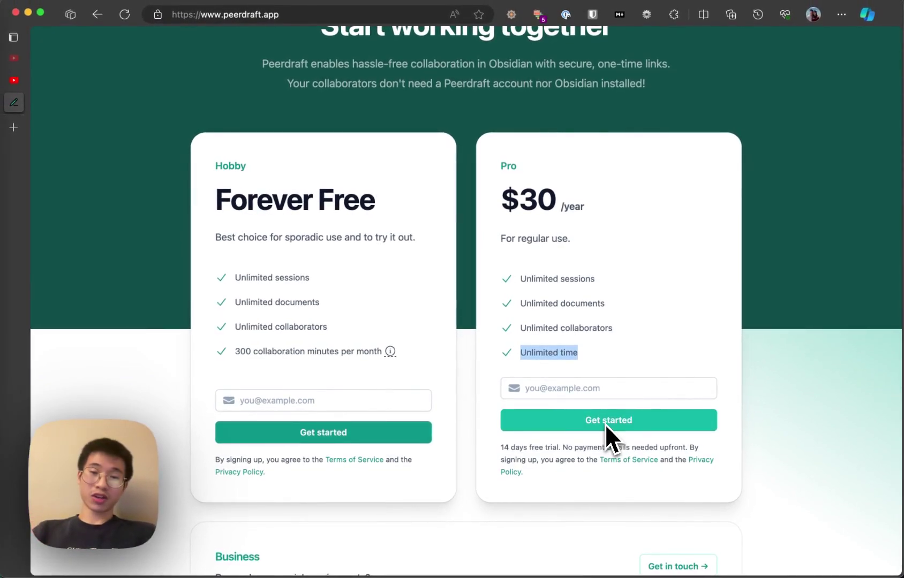
scroll(606, 424, down, 5)
scroll(605, 424, up, 8)
scroll(610, 428, down, 2)
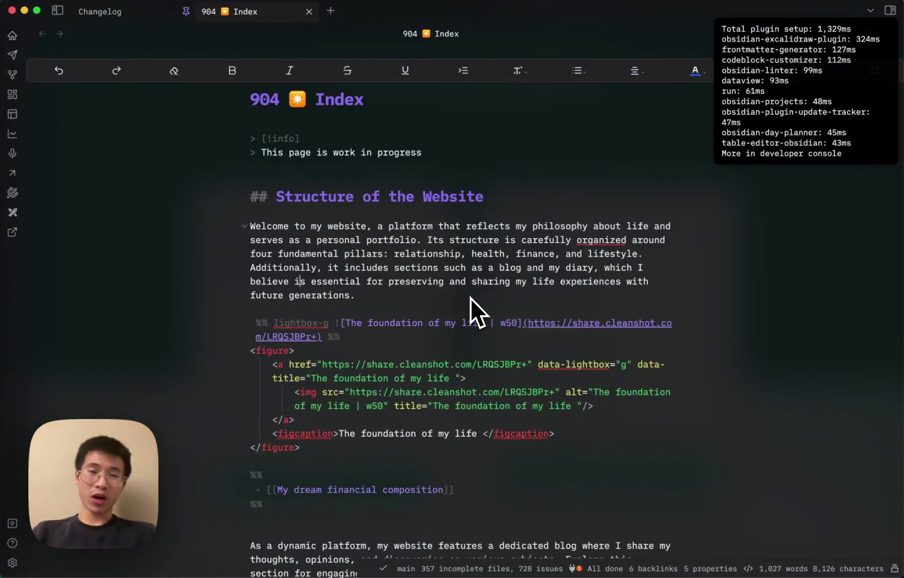
key(super+p)
text(sett)
key(Return)
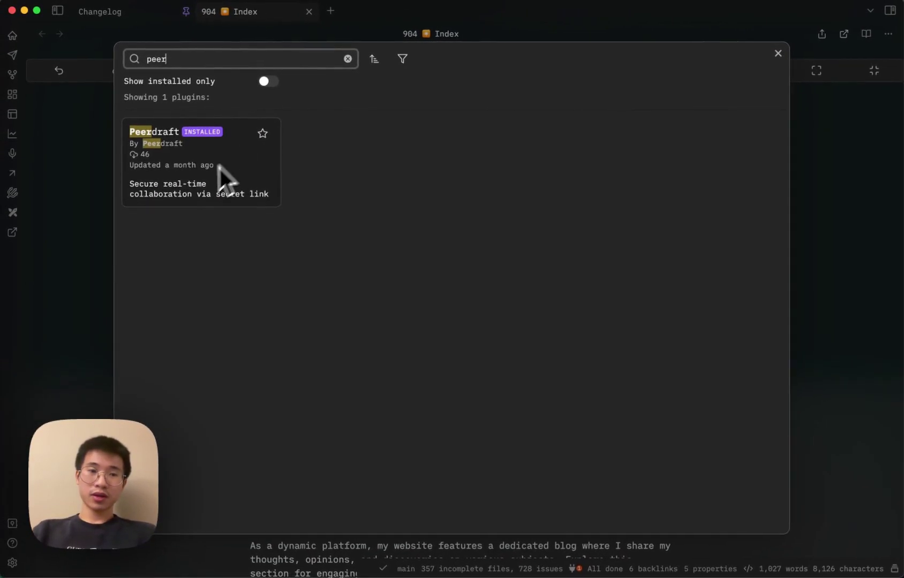
click(778, 53)
text(peer)
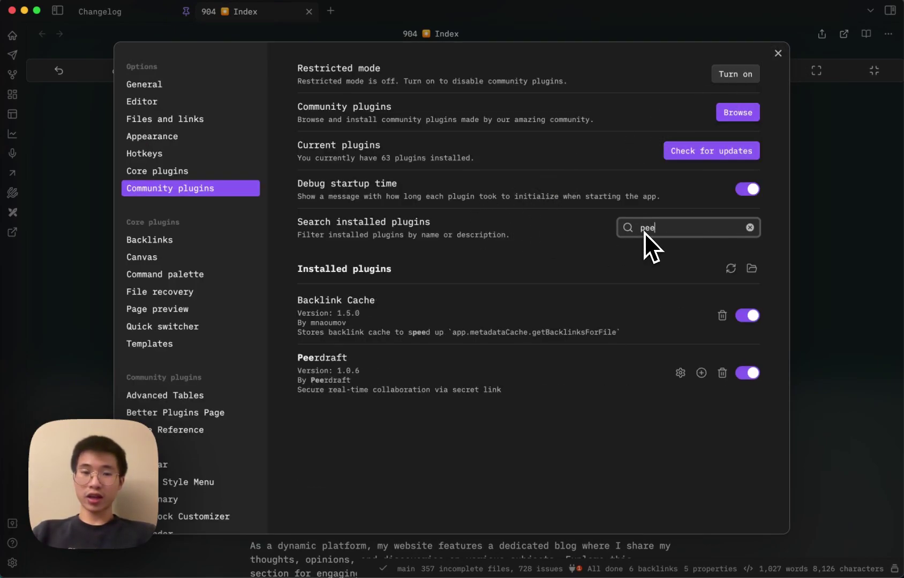
click(676, 314)
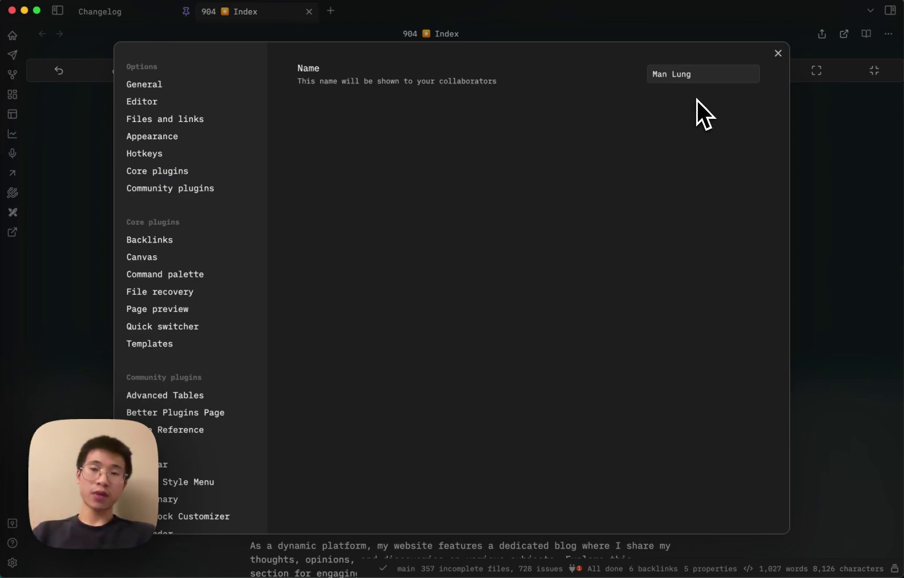
click(779, 54)
- Insert a blank line above the Structure of the Website heading and run 'Peerdraft: Start shared session'
click(542, 171)
key(Return)
key(Return)
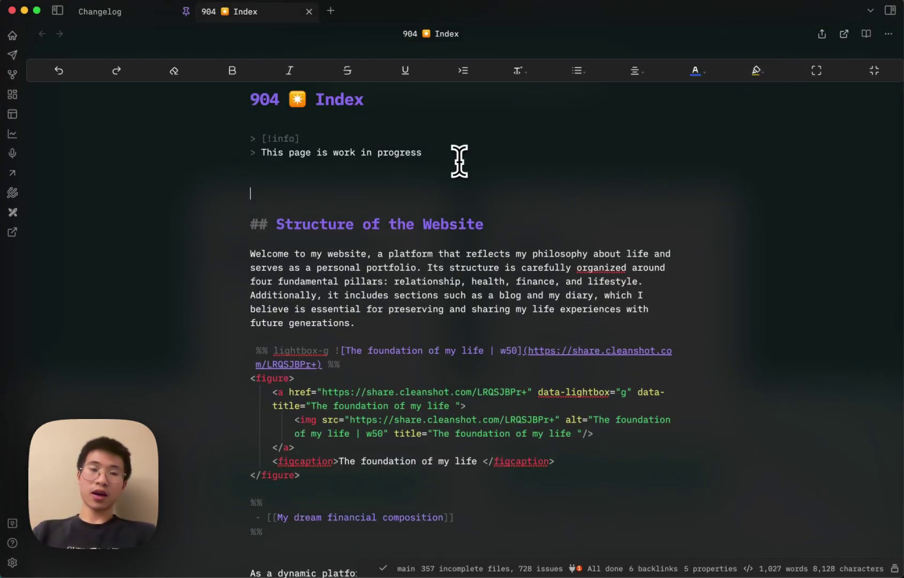
key(super+p)
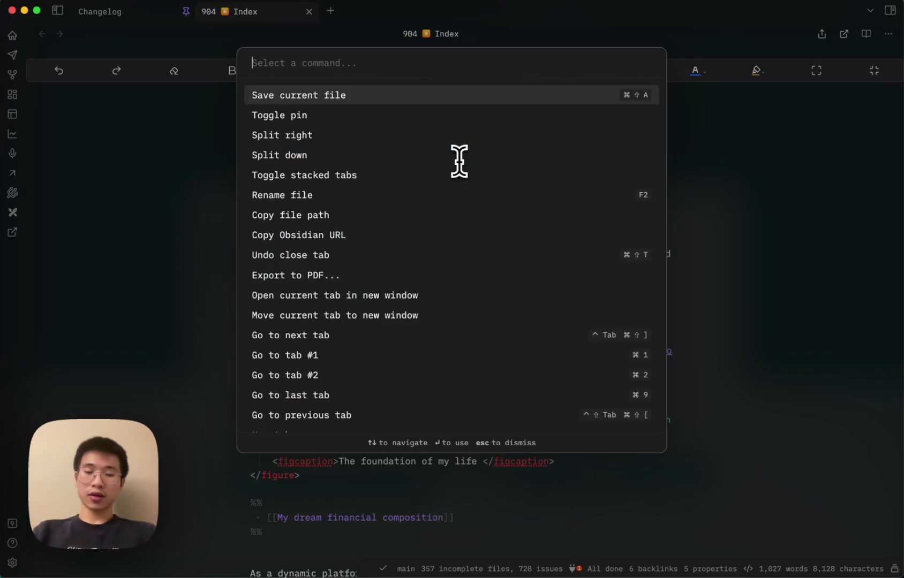
text(pee)
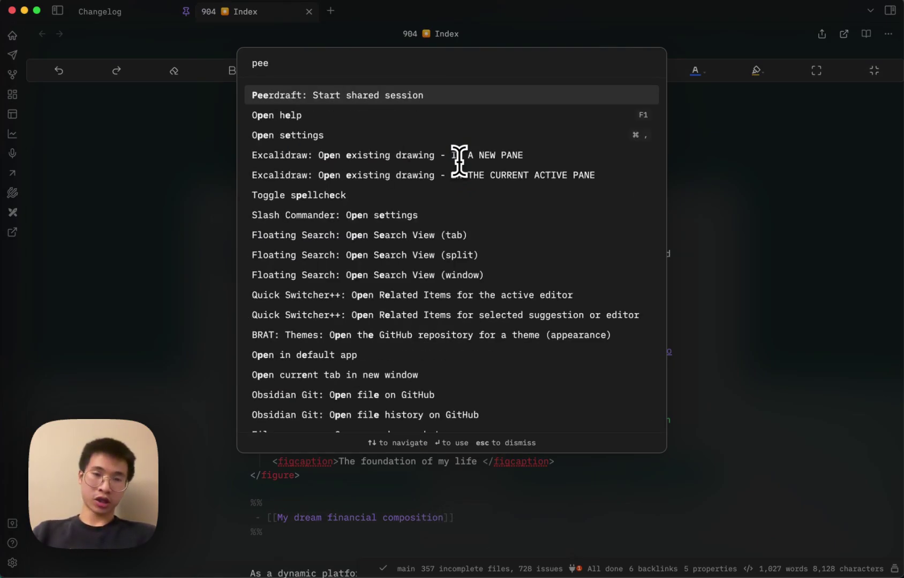
key(Return)
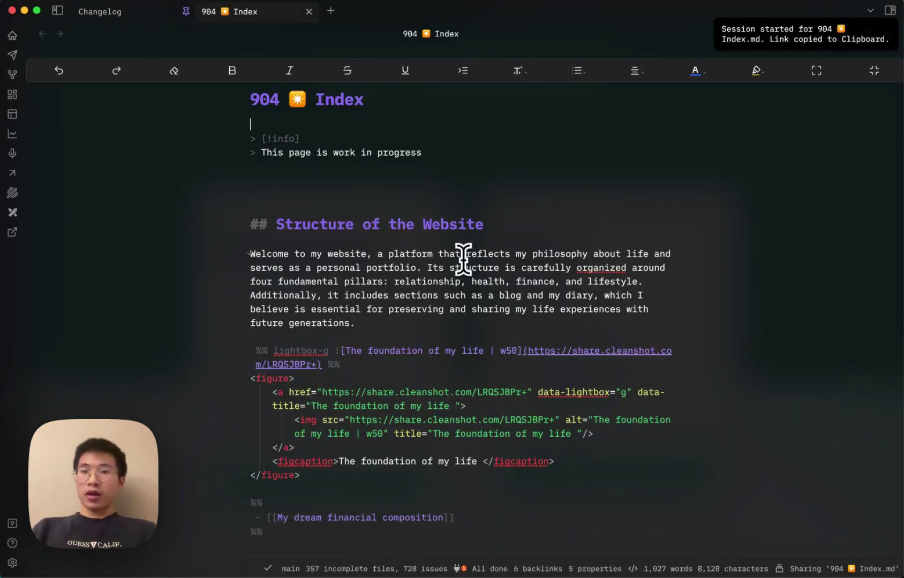
key(ctrl+Up)
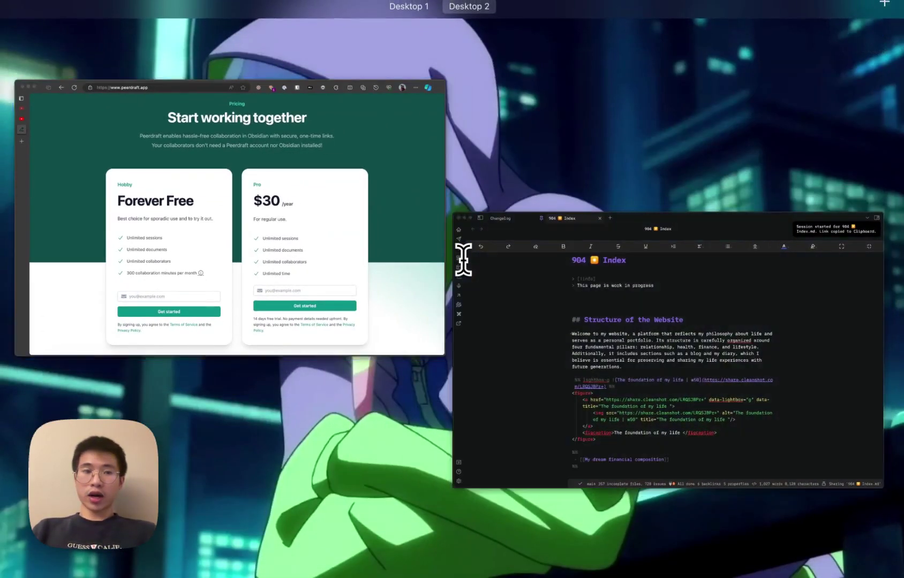
- Load the copied Peerdraft link in a new browser tab to join 904 Index as a guest
click(217, 211)
click(16, 128)
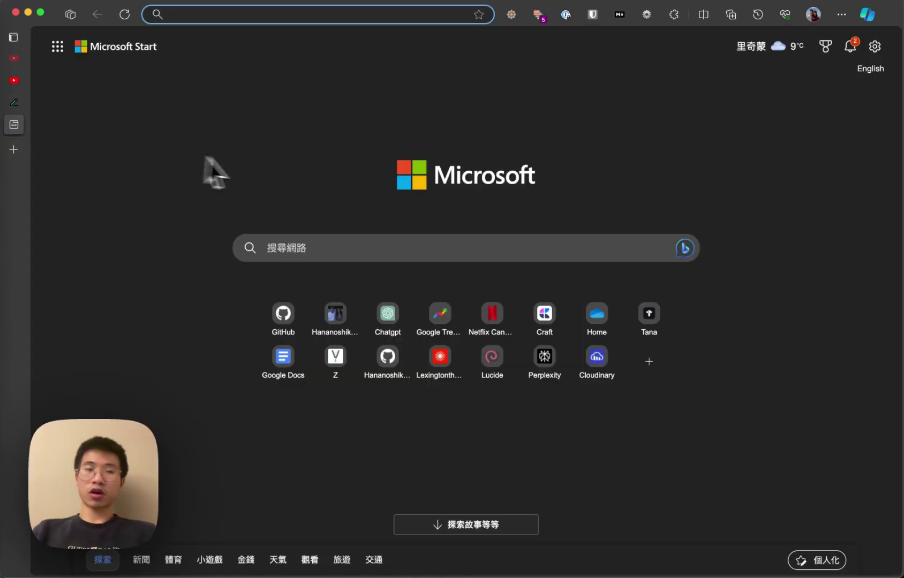
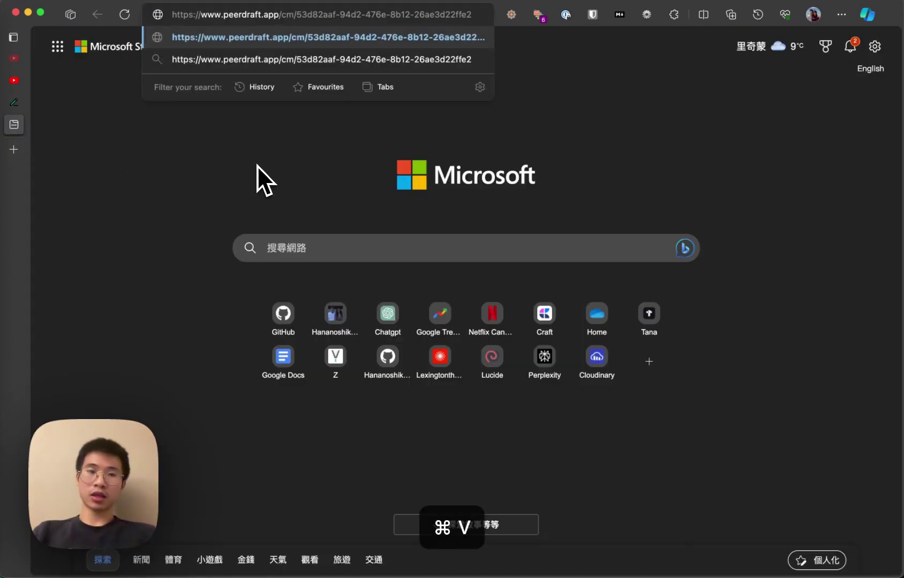
key(Return)
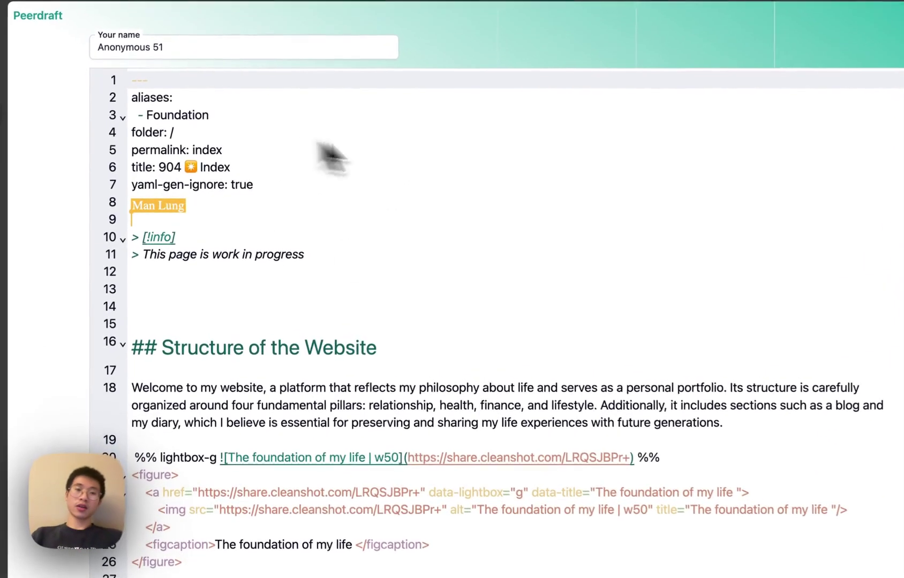
scroll(552, 385, down, 8)
scroll(544, 382, up, 8)
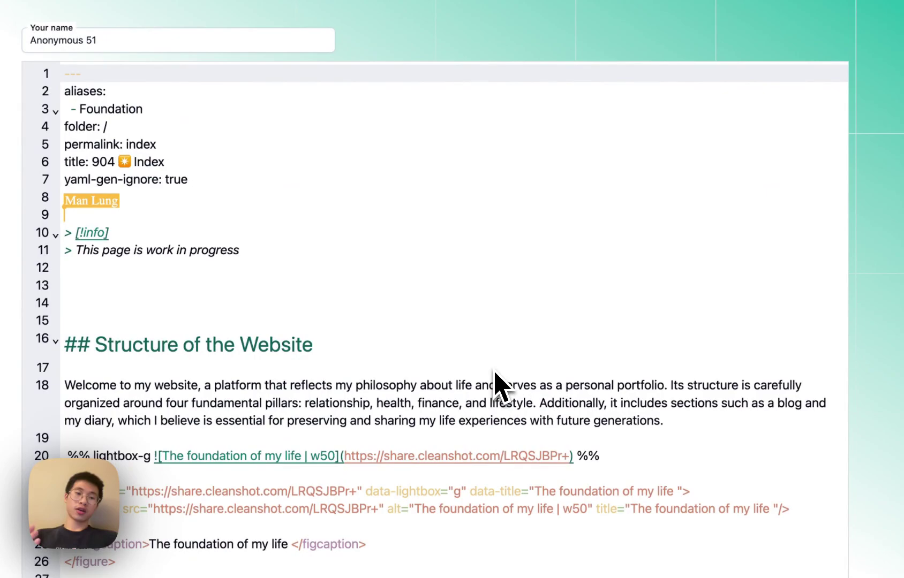
scroll(496, 410, down, 1)
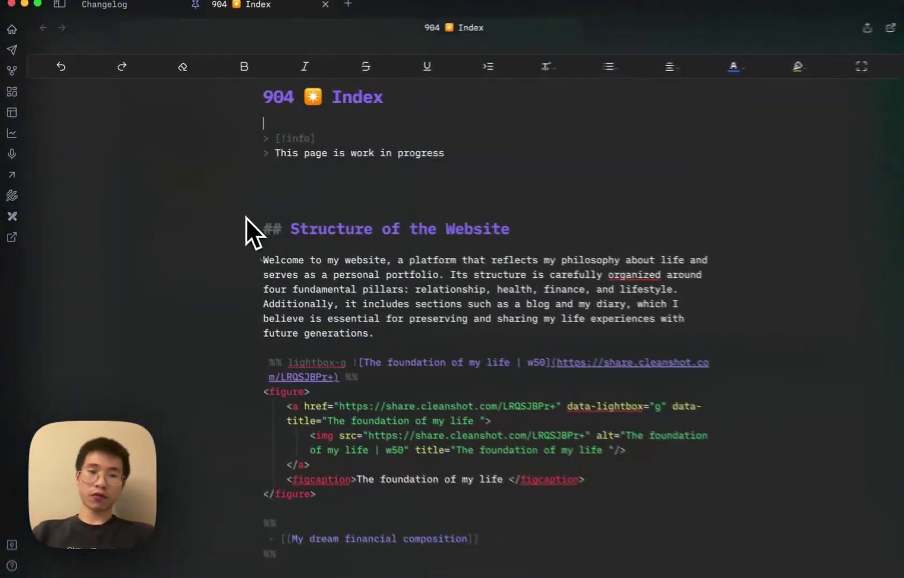
click(365, 201)
- Delete the blank line after werwerew in the shared note
scroll(373, 237, down, 2)
scroll(372, 243, up, 2)
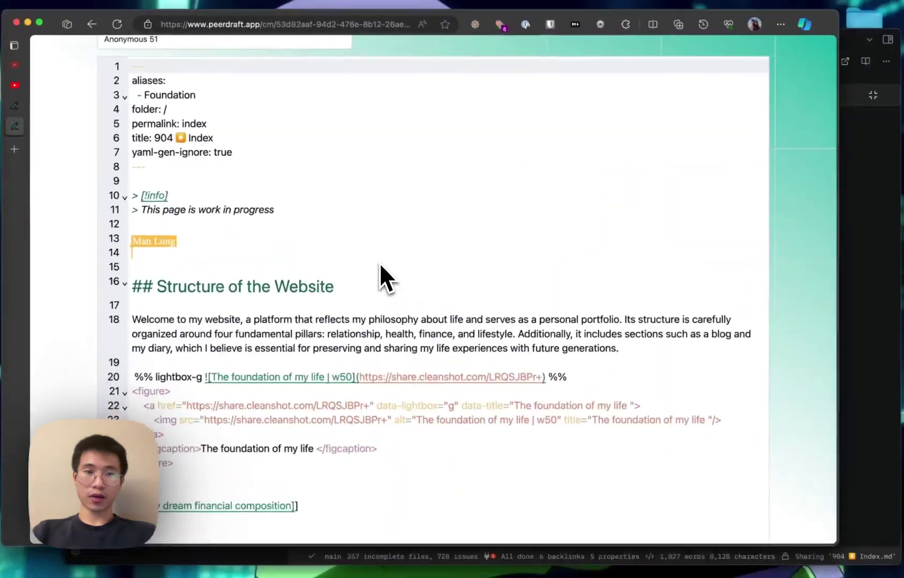
click(135, 198)
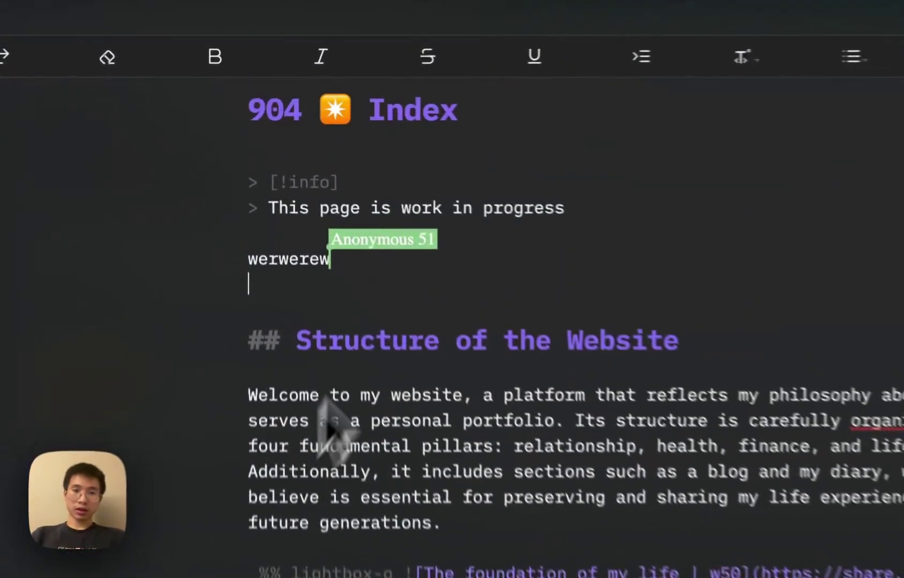
key(BackSpace)
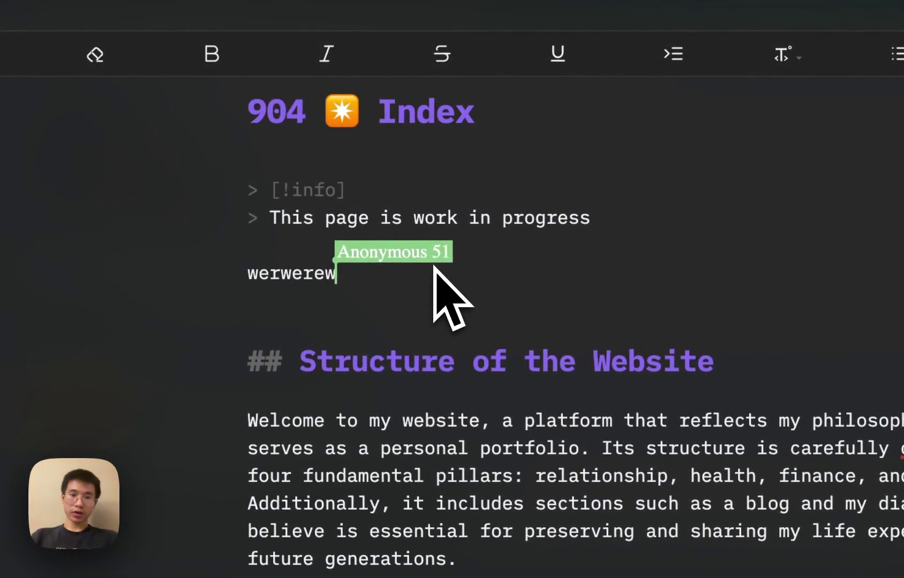
- Snap Obsidian to the right half of the screen with Raycast's Right Half
key(alt+space)
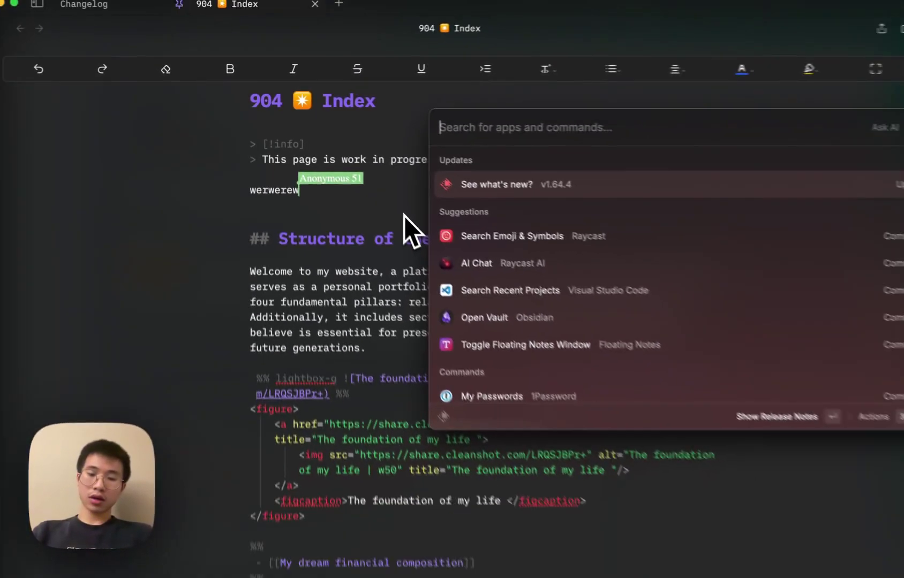
text(right)
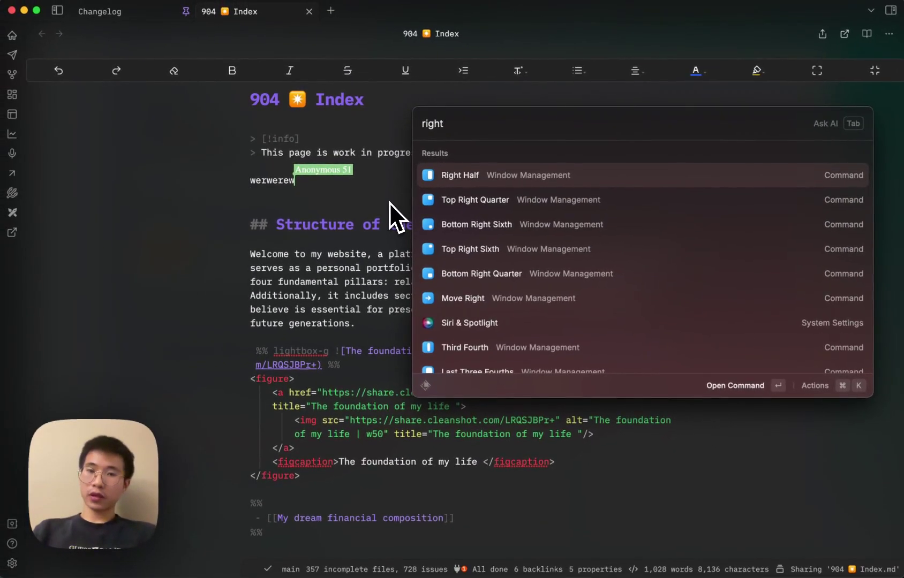
key(Return)
click(386, 201)
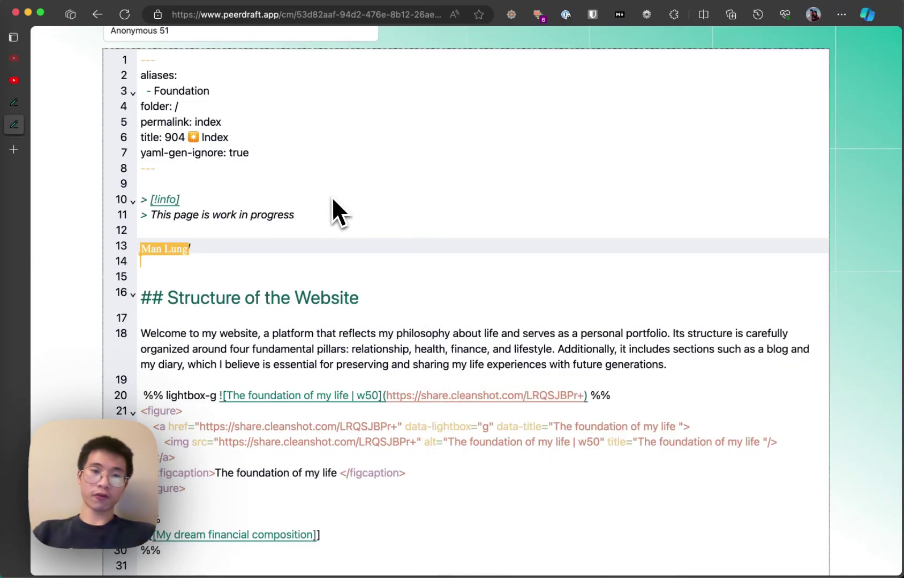
key(alt+space)
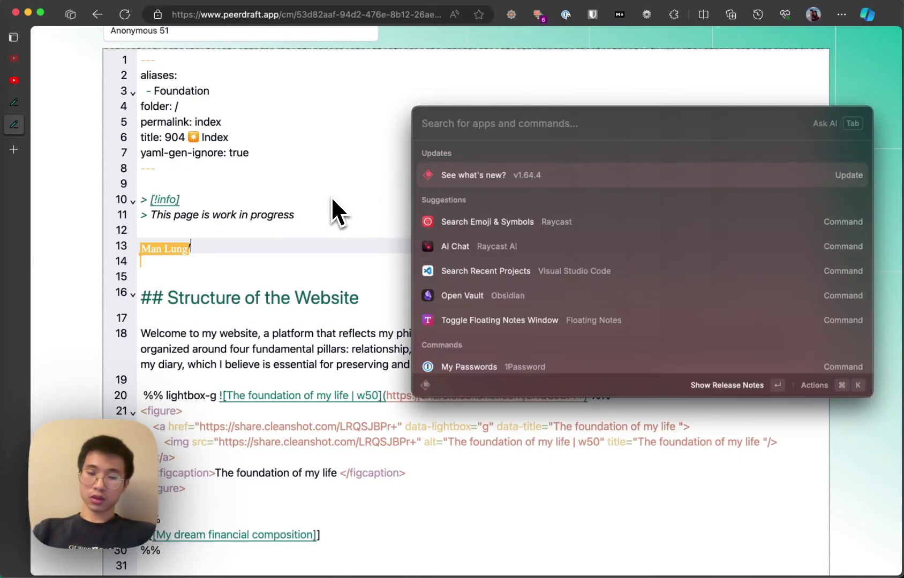
- Snap the browser to the left half and place carets on line 11 and Obsidian's opening paragraph
text(left)
key(Return)
click(278, 210)
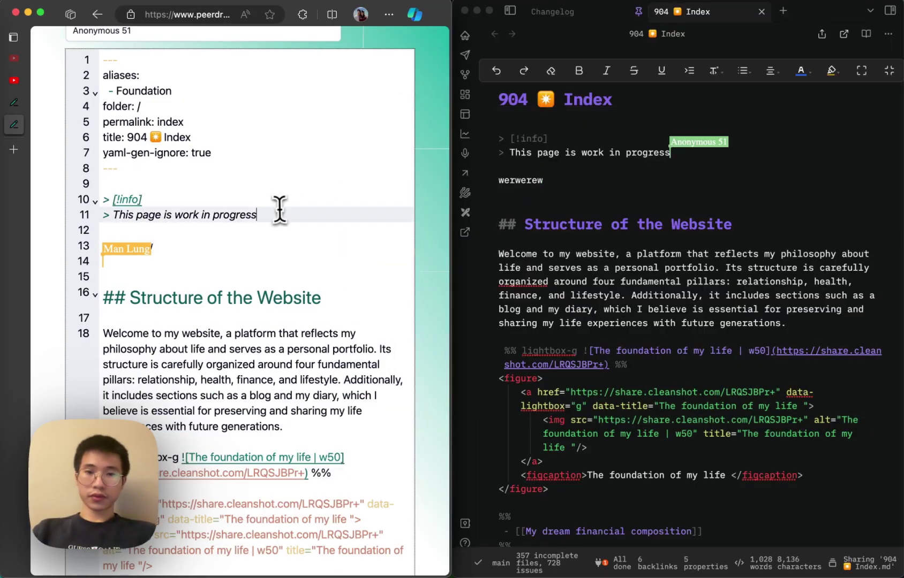
click(666, 194)
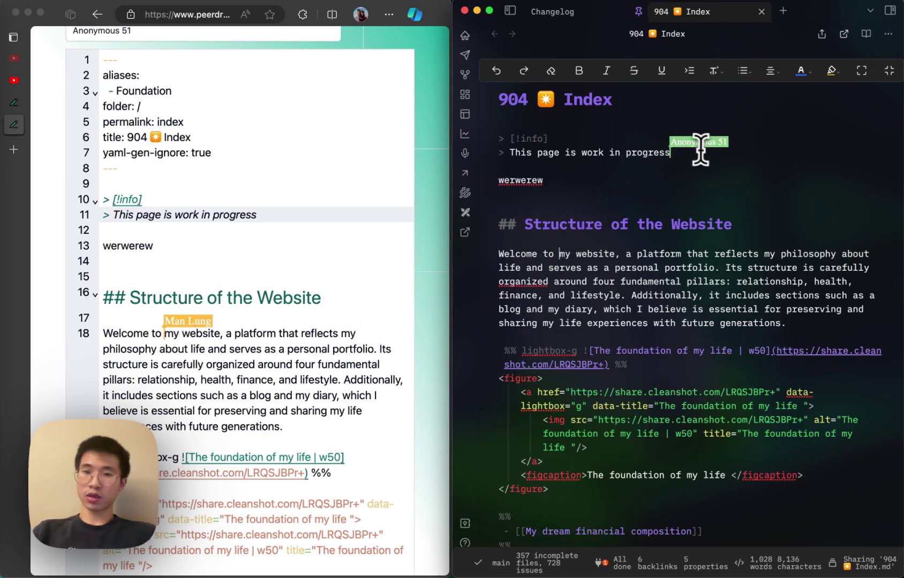
- Open a new InPrivate window from Edge's menu
scroll(258, 256, up, 2)
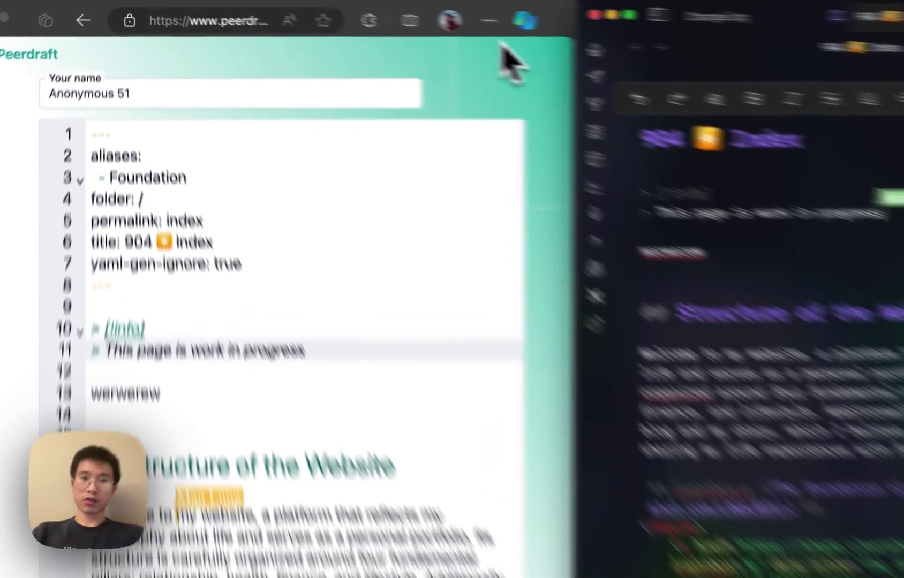
click(389, 14)
click(612, 150)
- Load the share link in the private window and put the second guest's cursor on line 20
key(super+v)
key(Return)
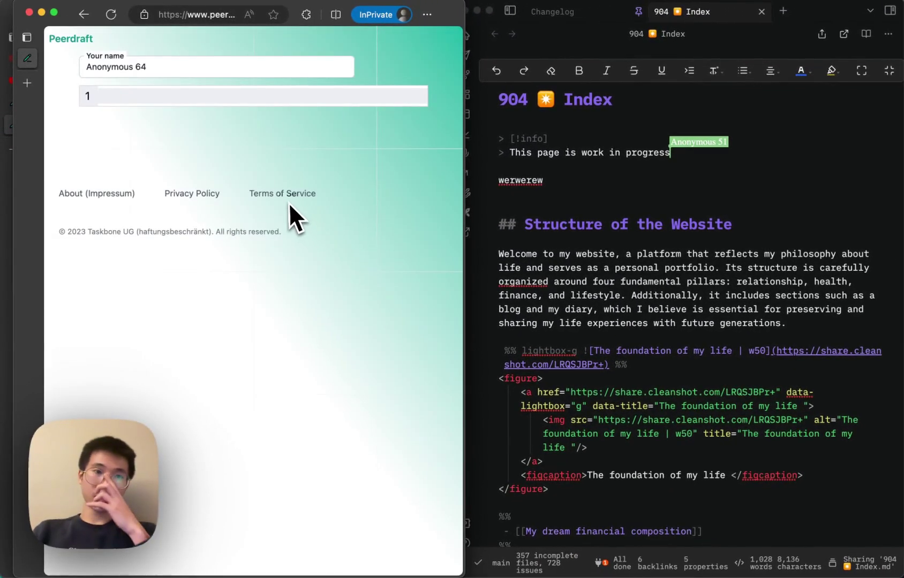
scroll(271, 271, down, 5)
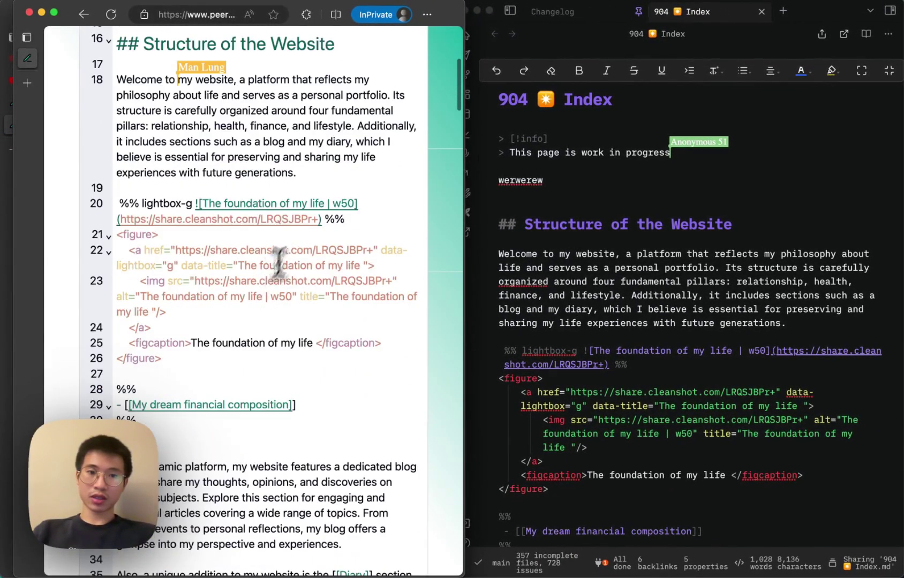
click(315, 204)
scroll(747, 323, down, 1)
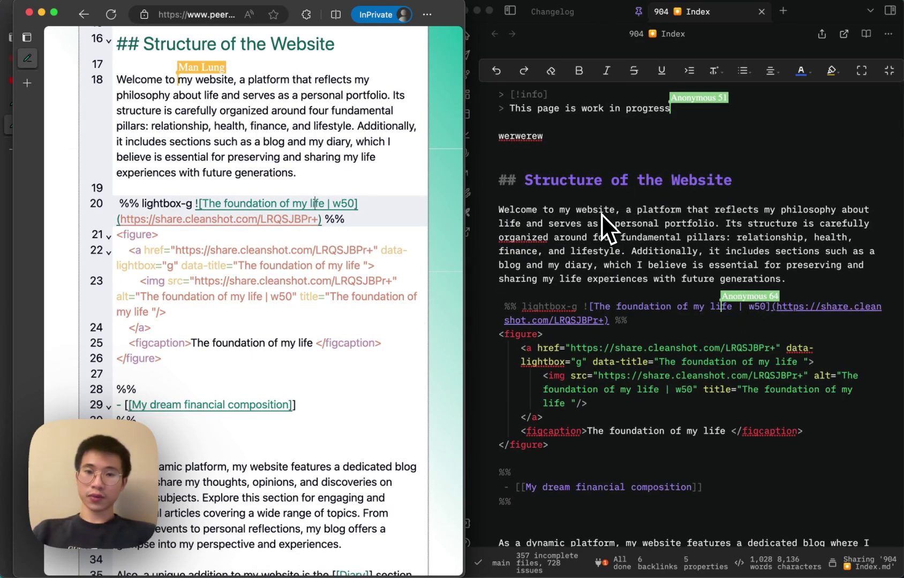
- In Obsidian, delete the werwerew line and type the test text 'wierojwroiwjeiorjweor'
click(559, 209)
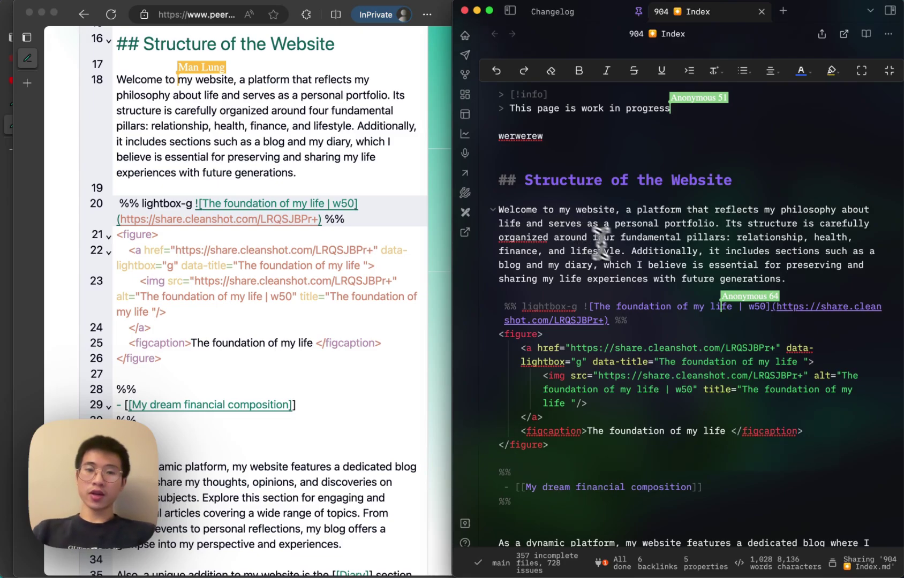
click(573, 146)
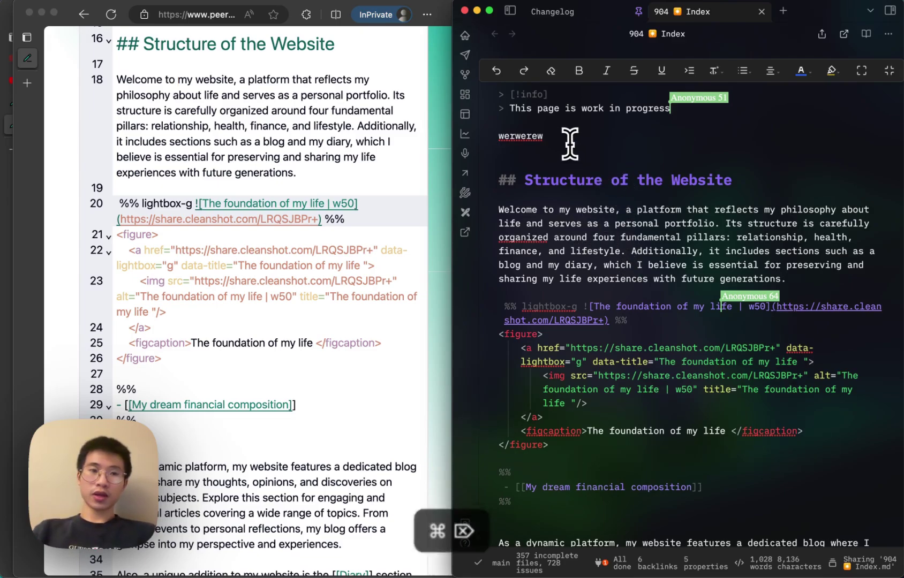
key(super+BackSpace)
key(super+BackSpace)
scroll(239, 203, up, 5)
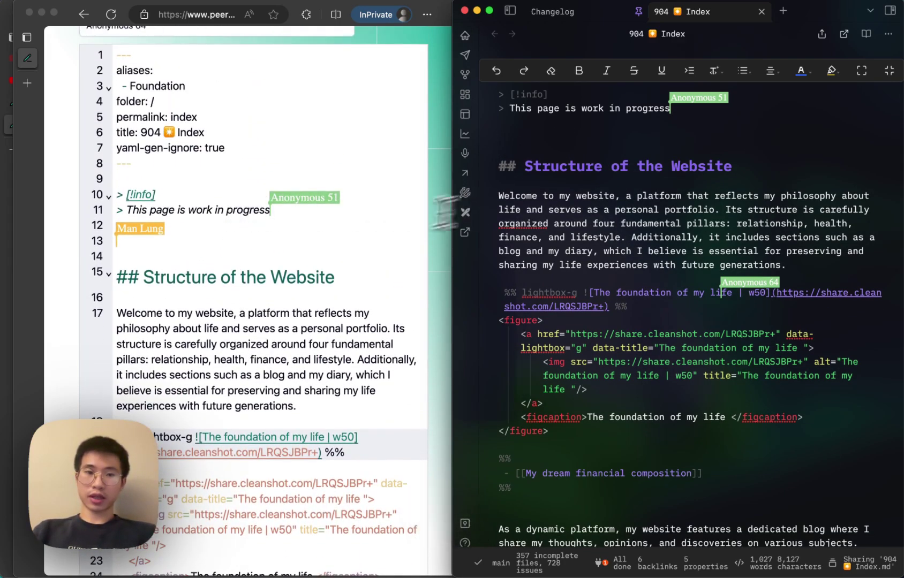
text(wierojwroiwjeiorjweor)
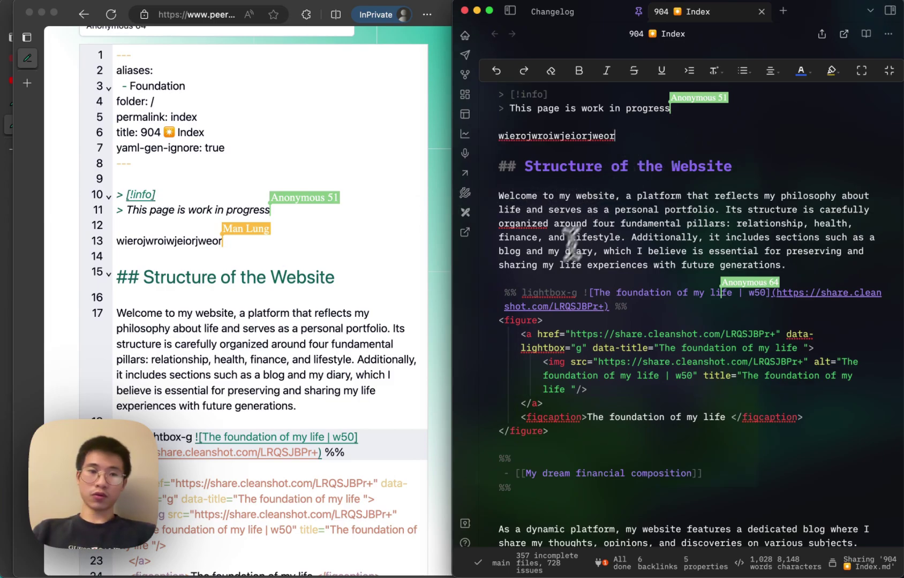
- In the private window, type 'werewwerwer' after the opening paragraph, then delete it
click(316, 224)
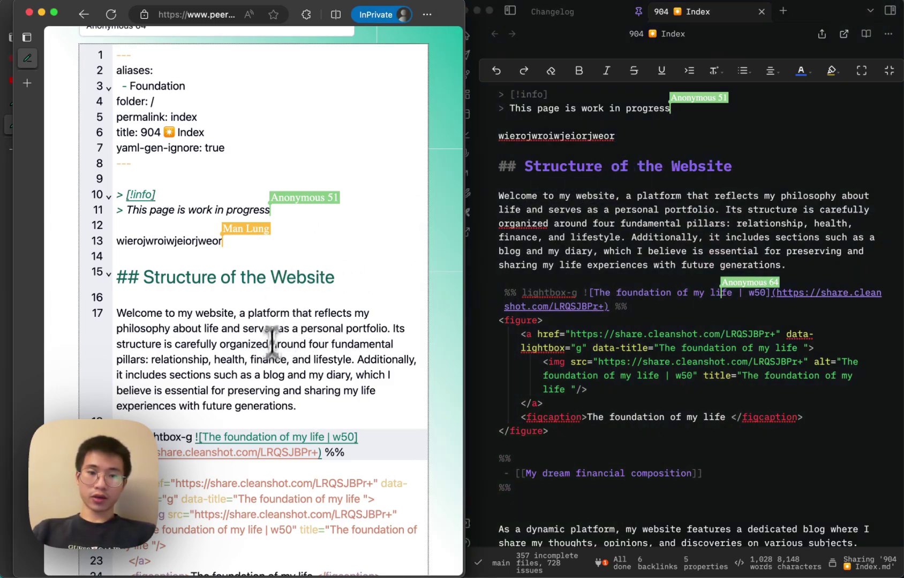
scroll(271, 366, down, 3)
click(316, 288)
text(werewwerwer)
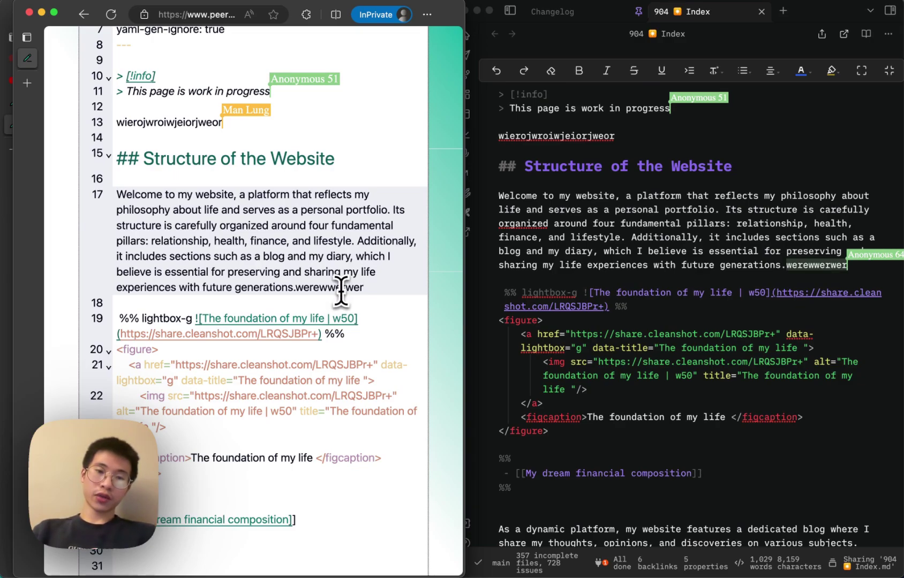
key(BackSpace)
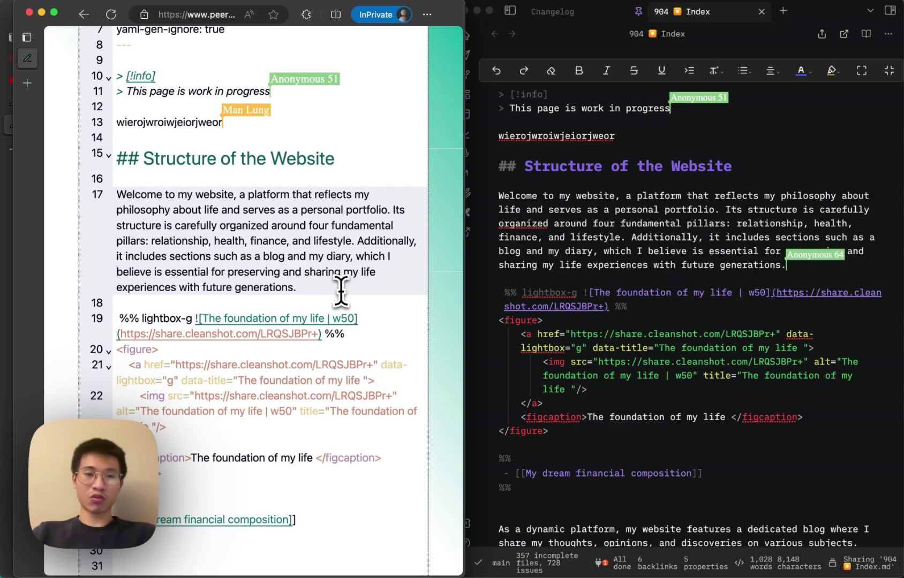
- Clear the test line and remove the empty lines above the Structure of the Website heading
click(607, 140)
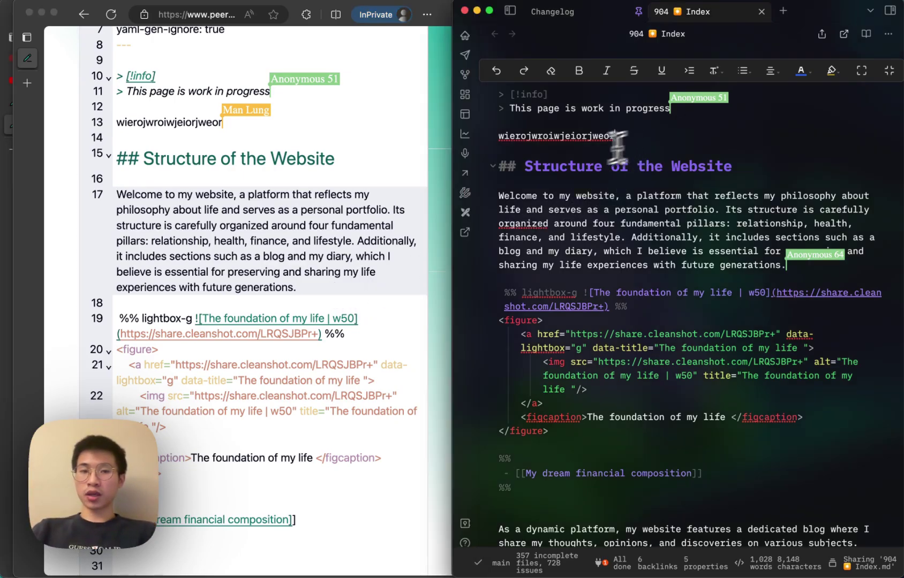
key(super+BackSpace)
key(BackSpace)
key(BackSpace)
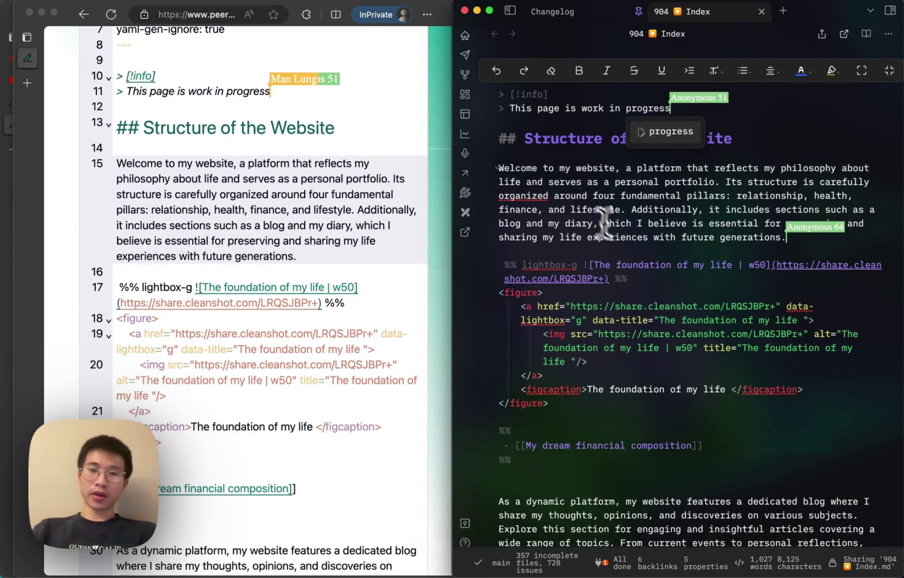
scroll(621, 241, up, 2)
click(599, 241)
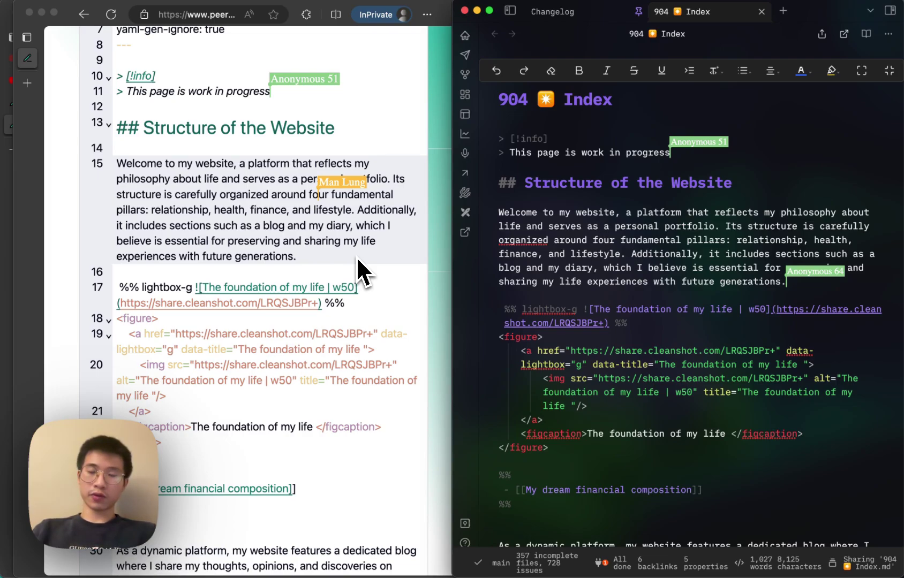
scroll(385, 267, up, 5)
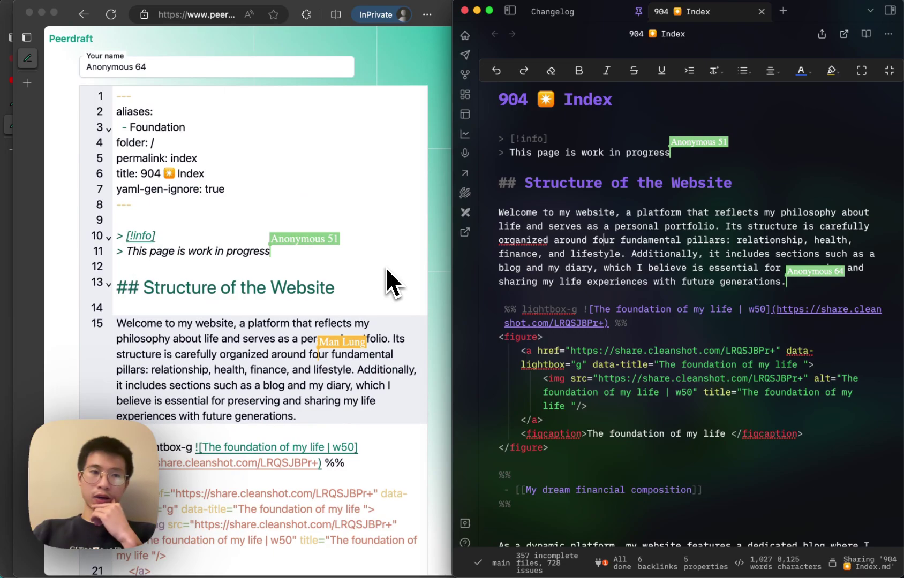
- Close the private guest window
click(30, 12)
scroll(266, 269, down, 15)
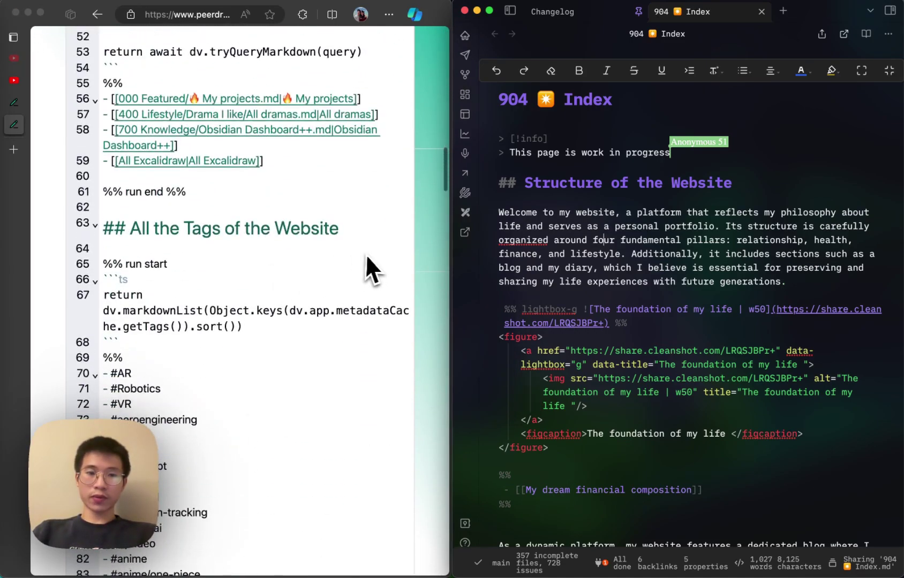
scroll(370, 258, up, 15)
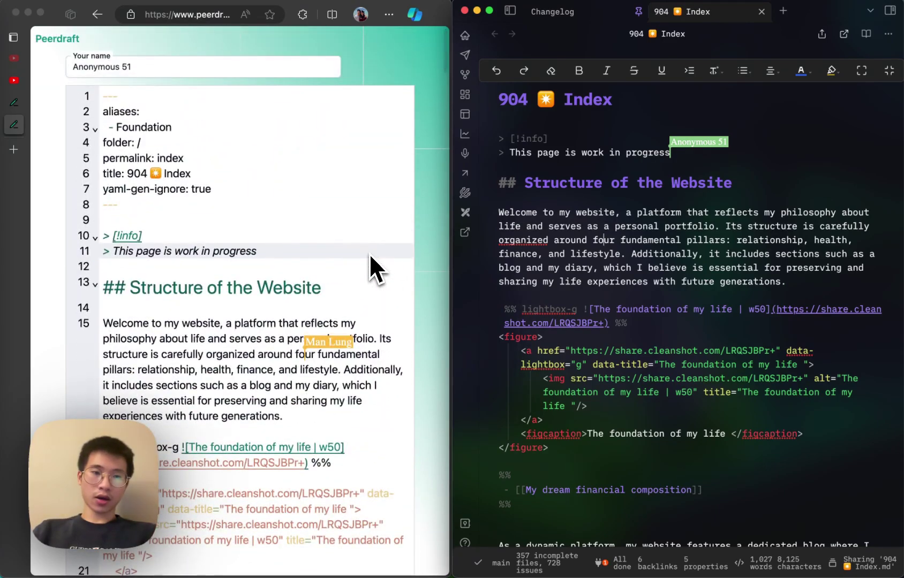
scroll(370, 256, down, 5)
scroll(369, 256, up, 2)
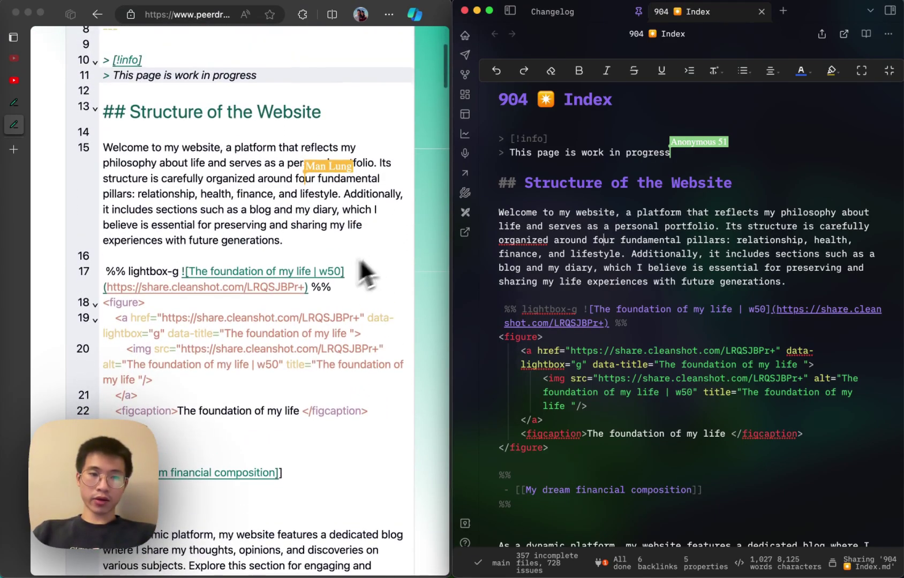
scroll(255, 300, up, 3)
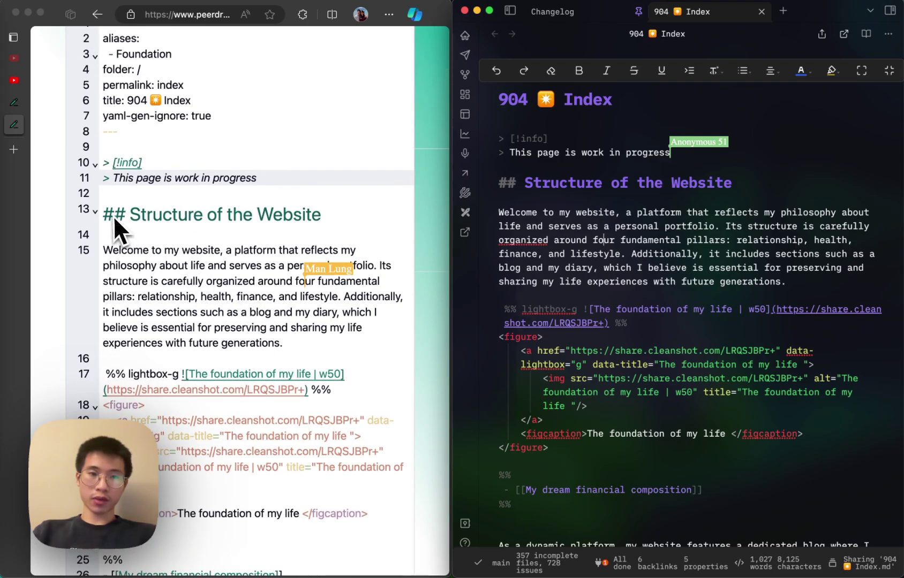
- Move the caret around the Structure of the Website heading and select 'Structure'
click(222, 217)
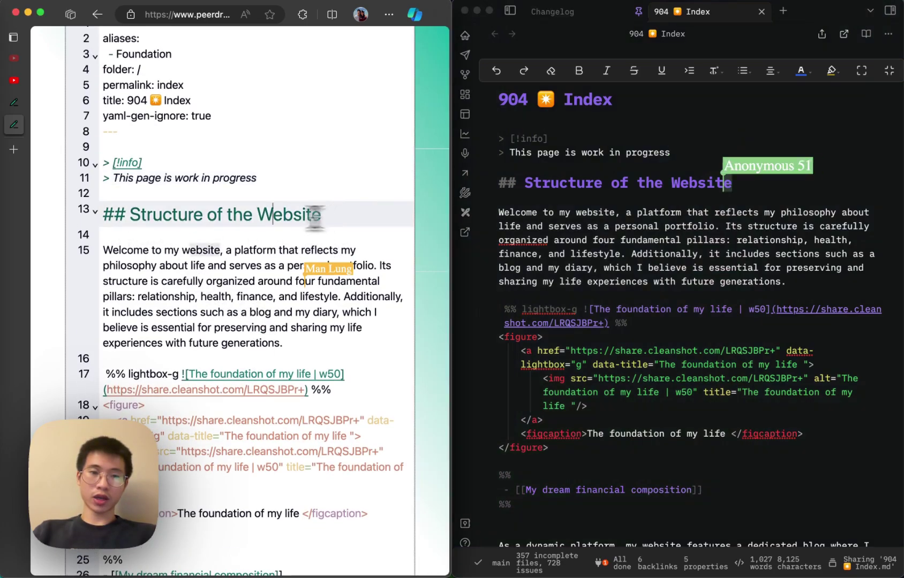
click(105, 221)
click(314, 215)
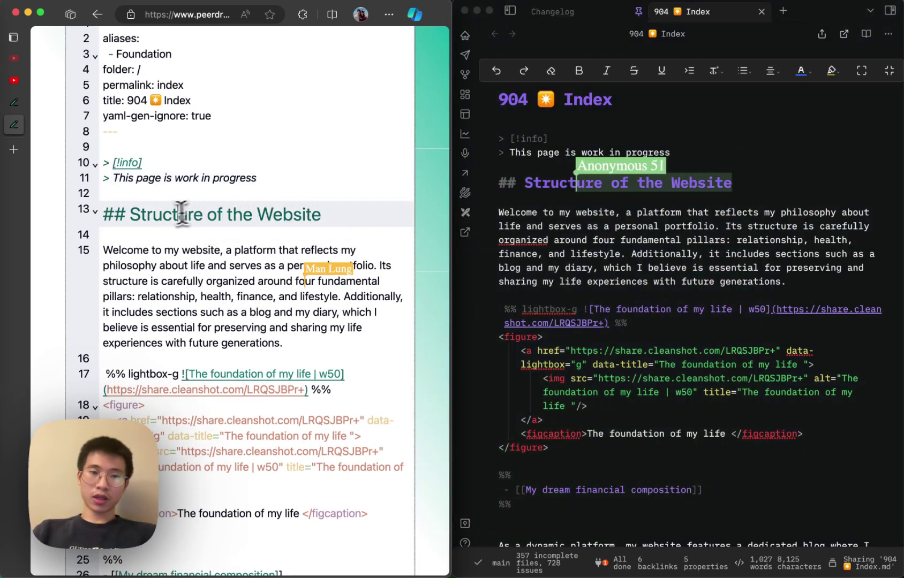
click(131, 214)
drag(131, 214, 161, 217)
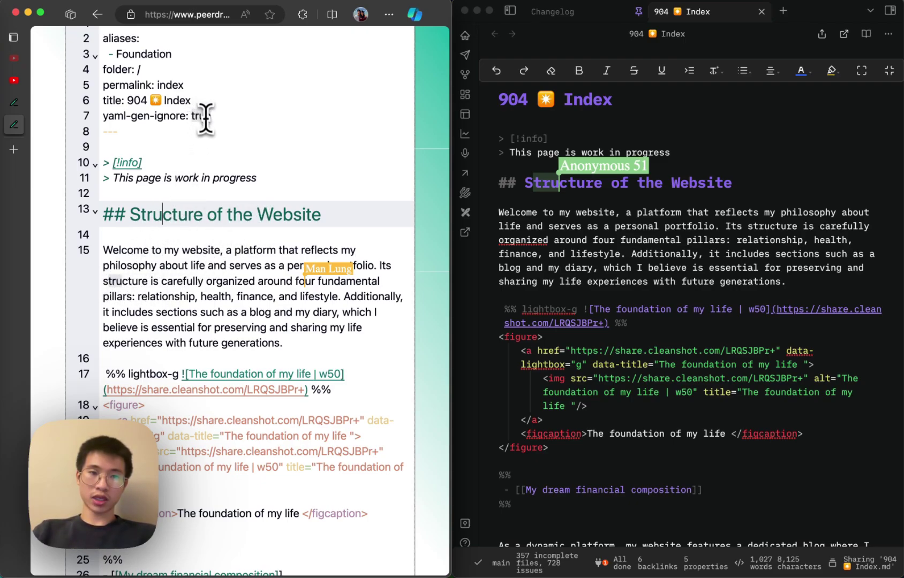
- Select the whole heading, then leave the caret after 'Website' for Obsidian to mirror
click(212, 244)
drag(361, 214, 129, 217)
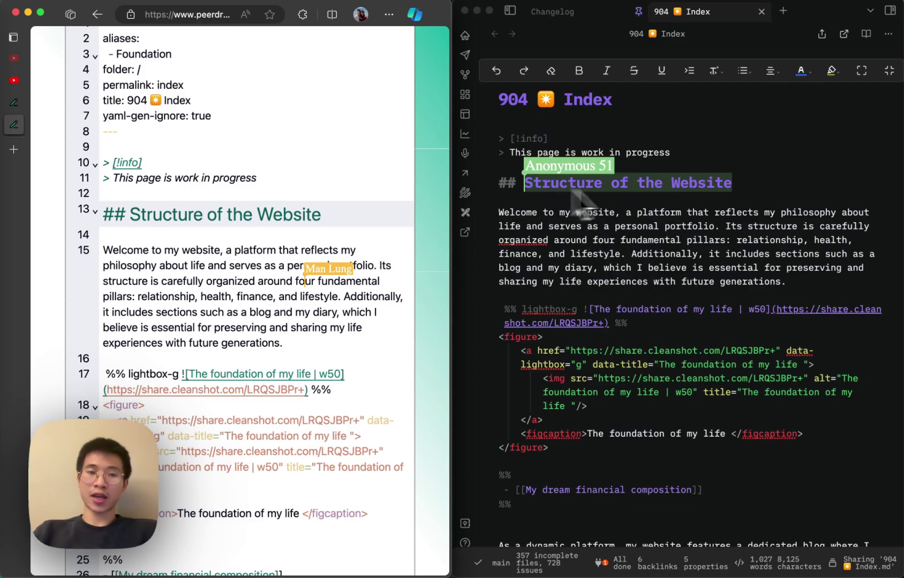
click(329, 219)
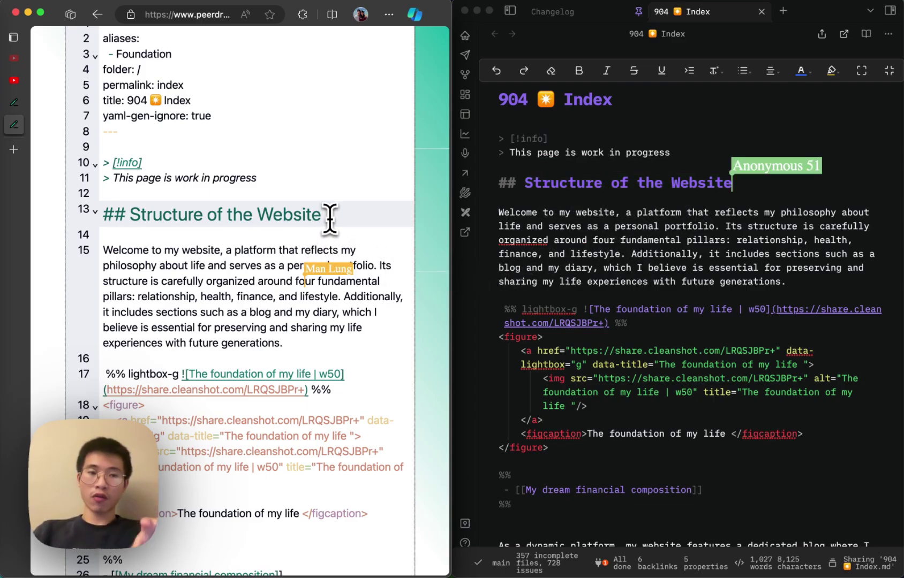
scroll(330, 219, up, 3)
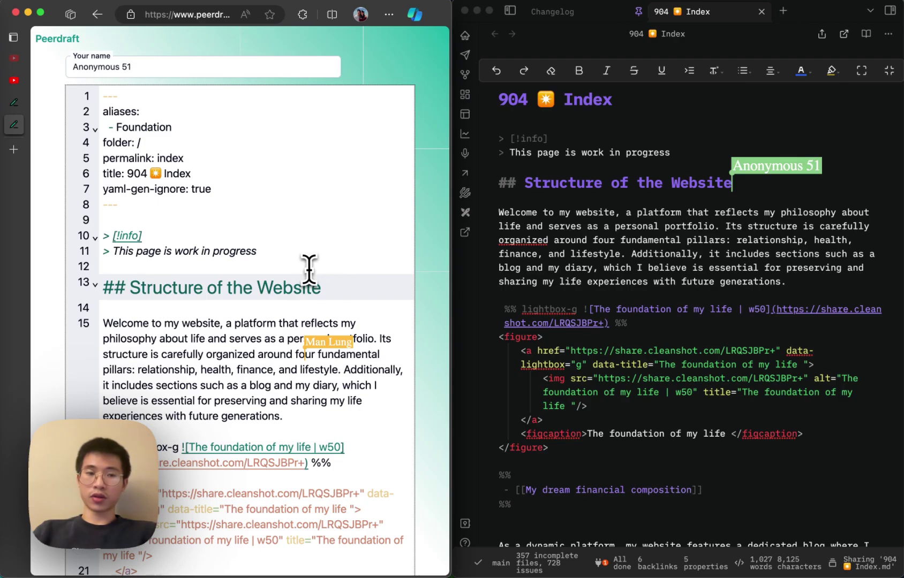
scroll(309, 268, down, 3)
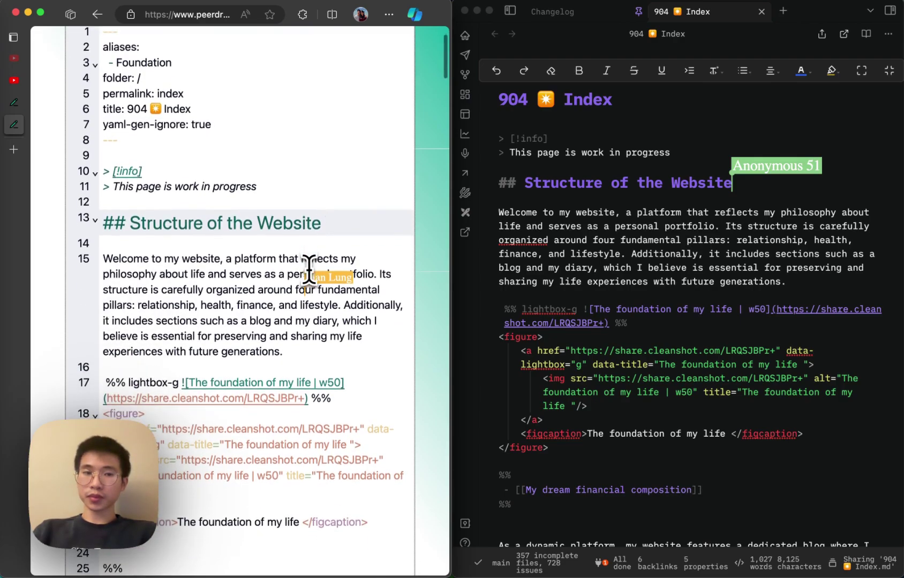
scroll(310, 268, up, 3)
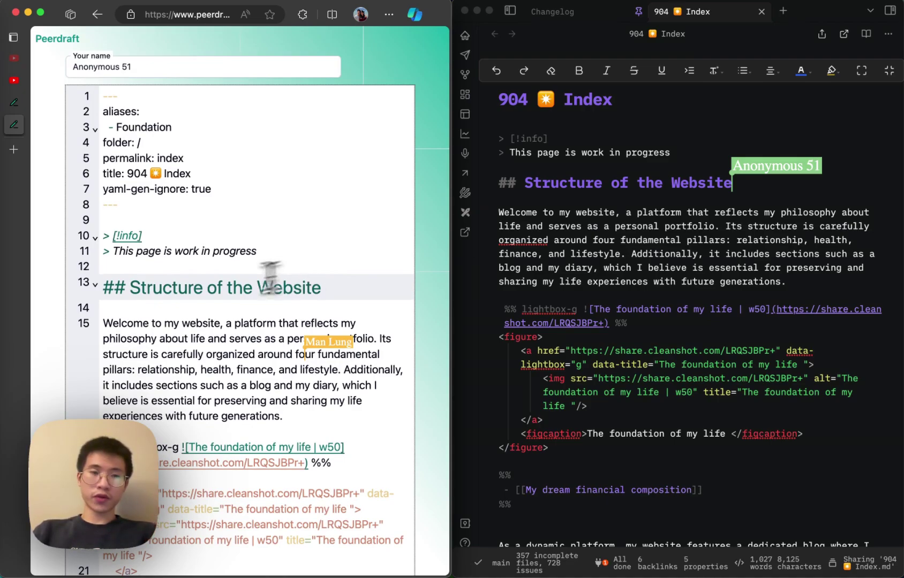
- Toggle Obsidian's 904 Index note to reading view with Cmd+E, showing callout, heading and image
double_click(128, 287)
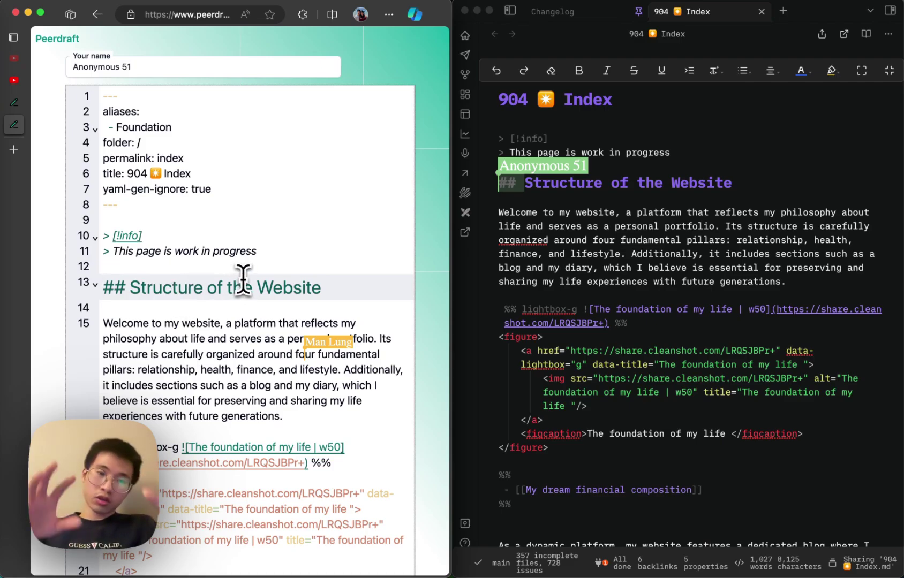
scroll(204, 402, down, 10)
click(626, 239)
key(super+e)
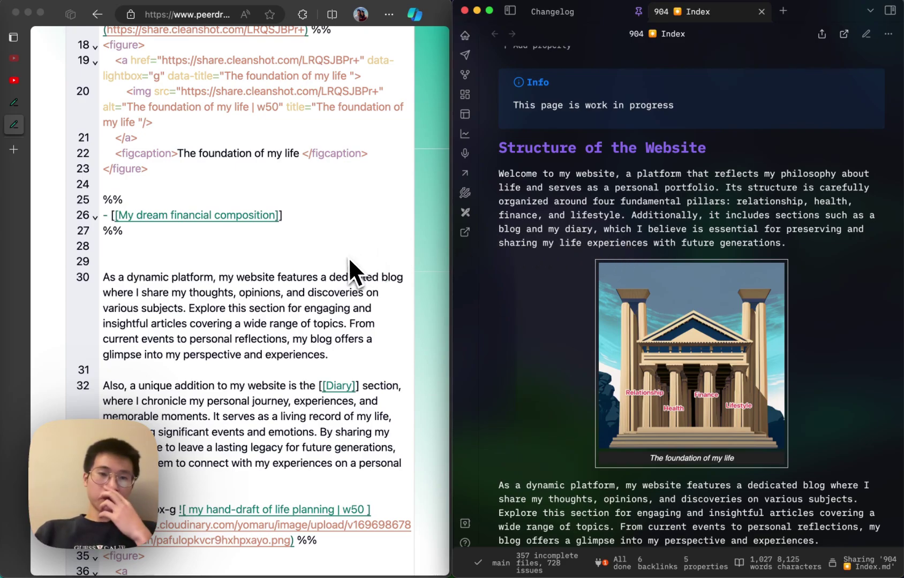
scroll(333, 259, up, 10)
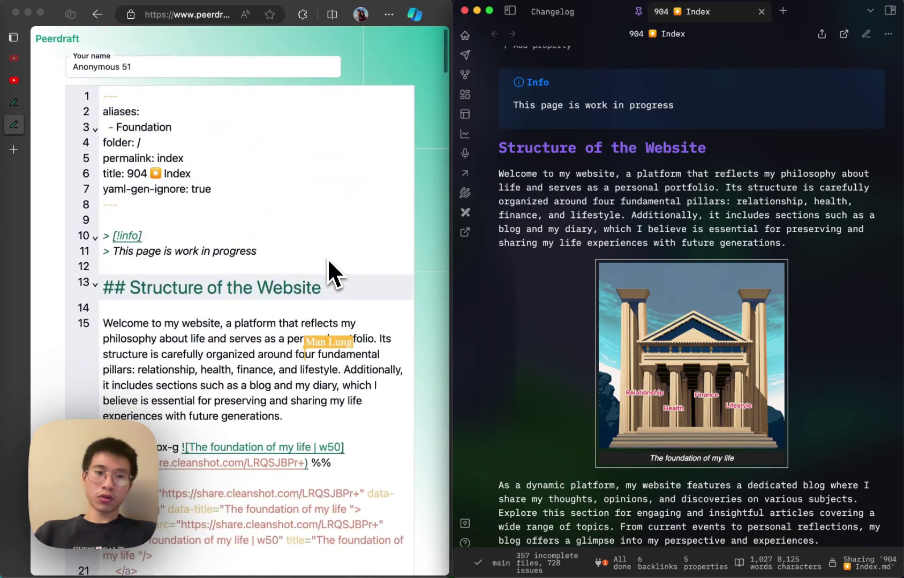
scroll(329, 261, down, 10)
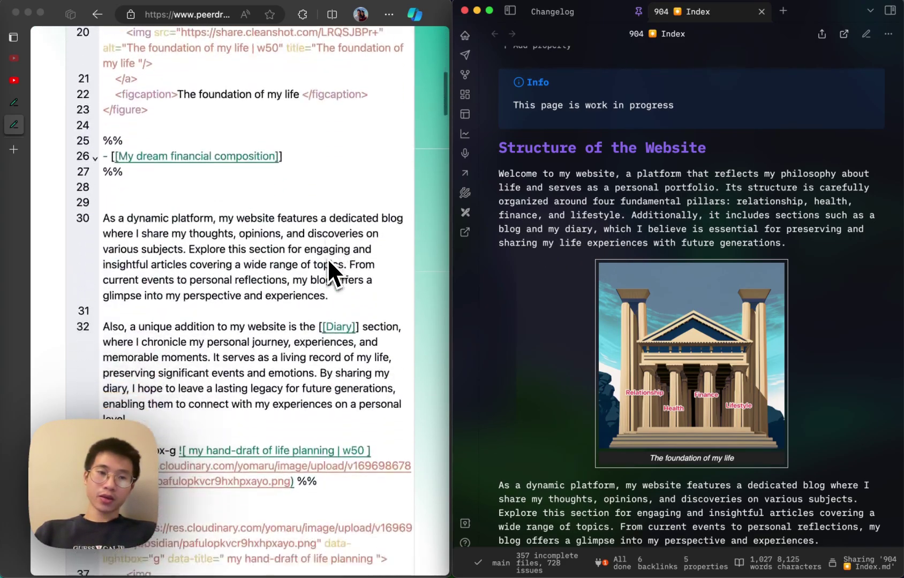
scroll(328, 260, down, 10)
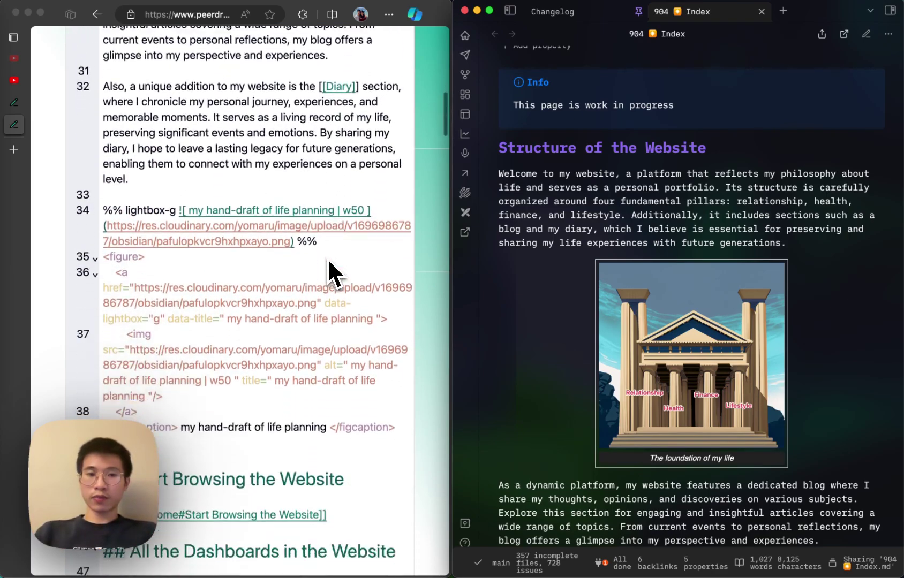
scroll(328, 261, down, 15)
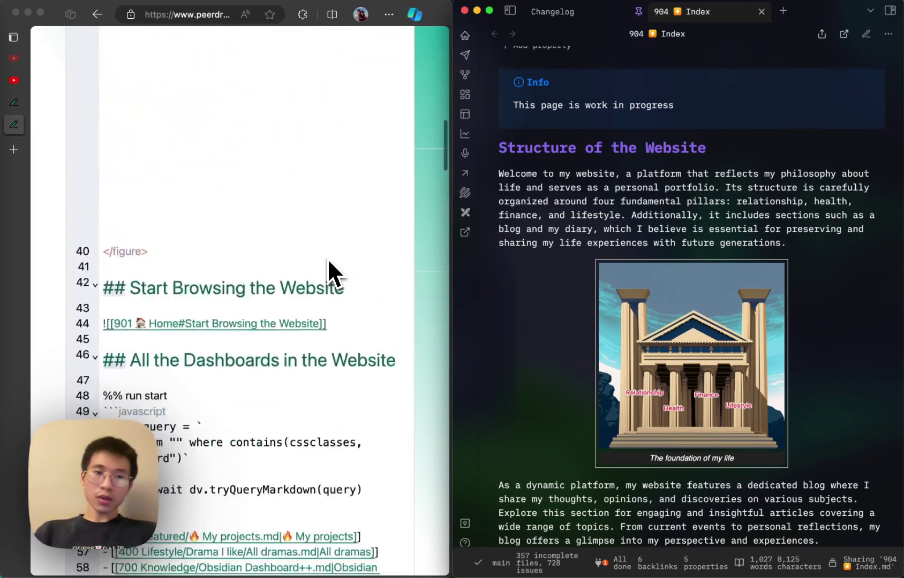
scroll(328, 261, up, 20)
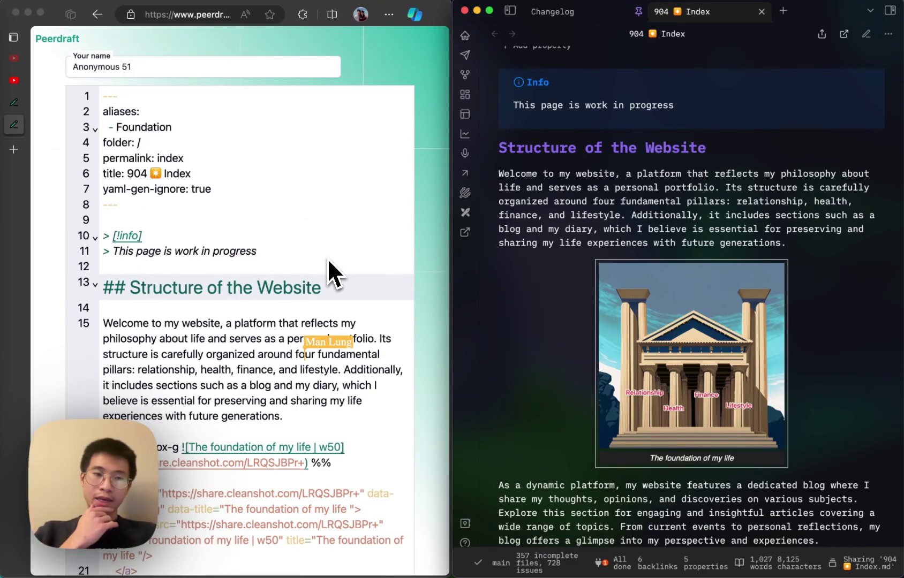
click(328, 261)
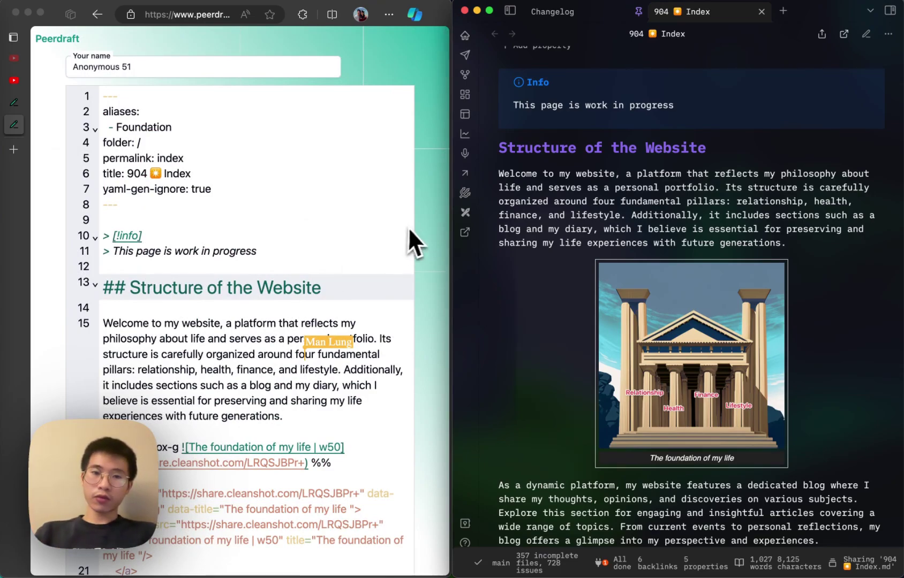
- Widen the Peerdraft browser window across most of the screen and bring it in front of Obsidian
drag(450, 213, 761, 215)
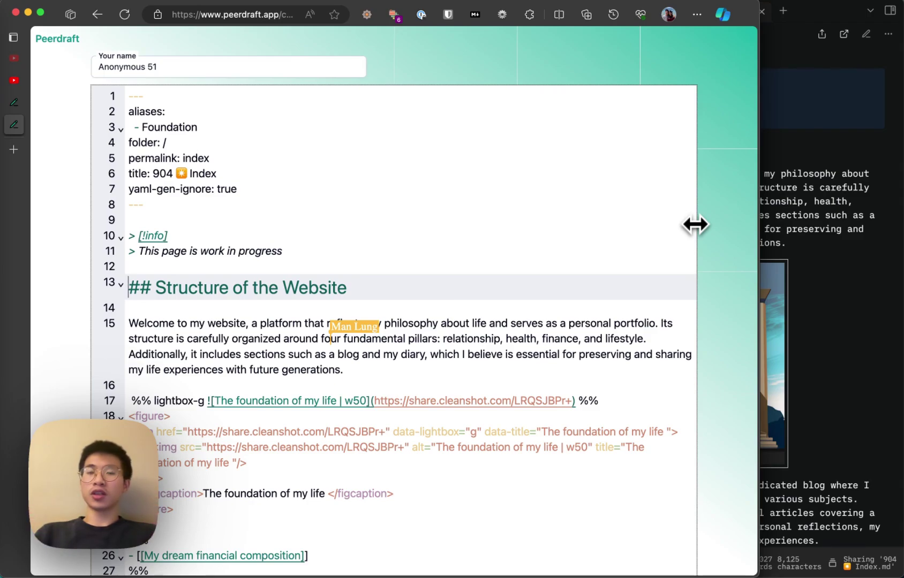
click(876, 215)
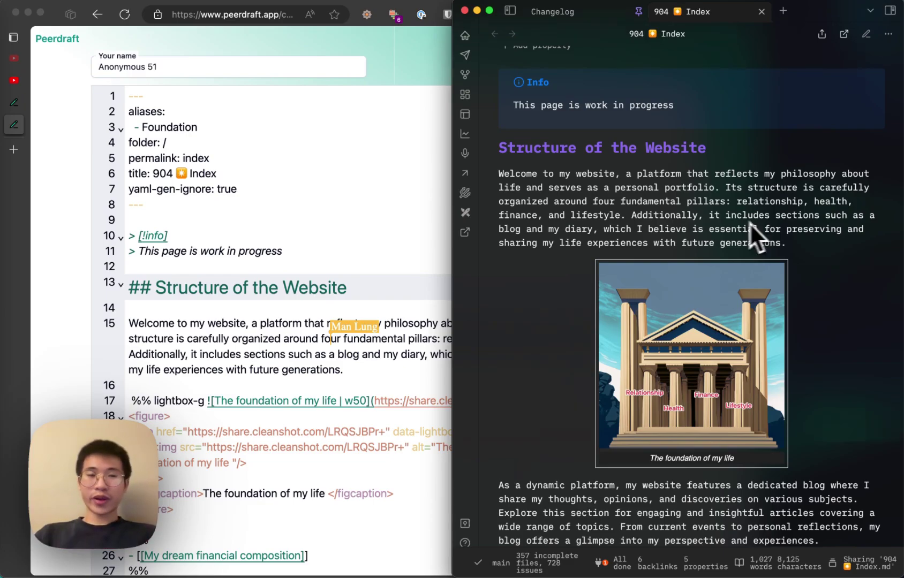
click(408, 234)
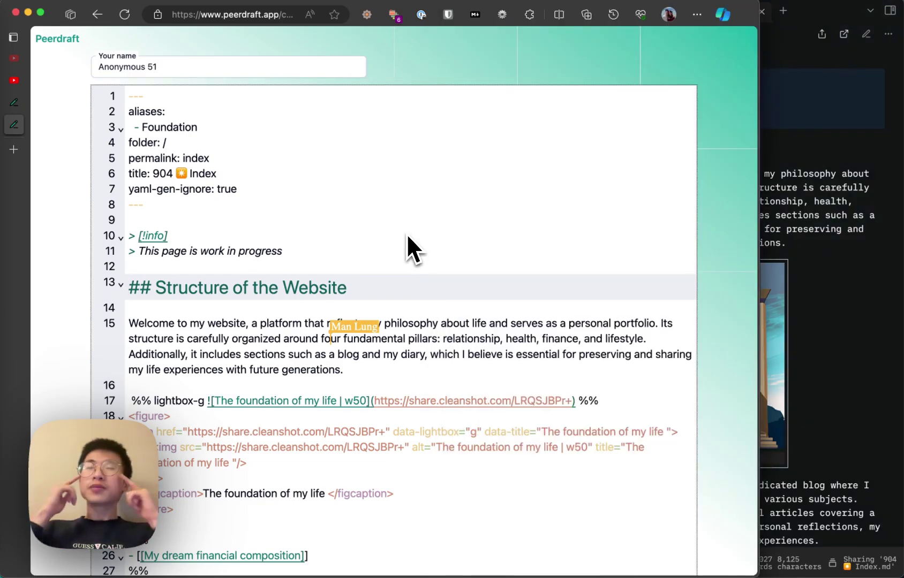